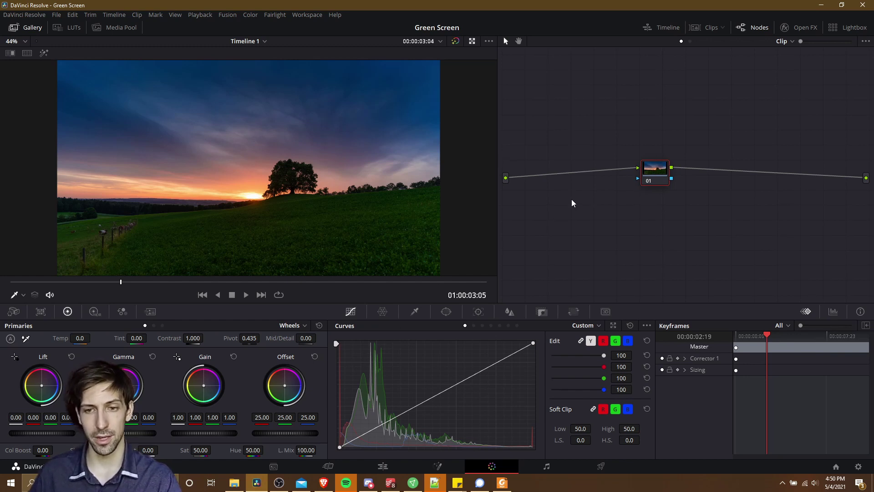
drag(571, 199, 581, 203)
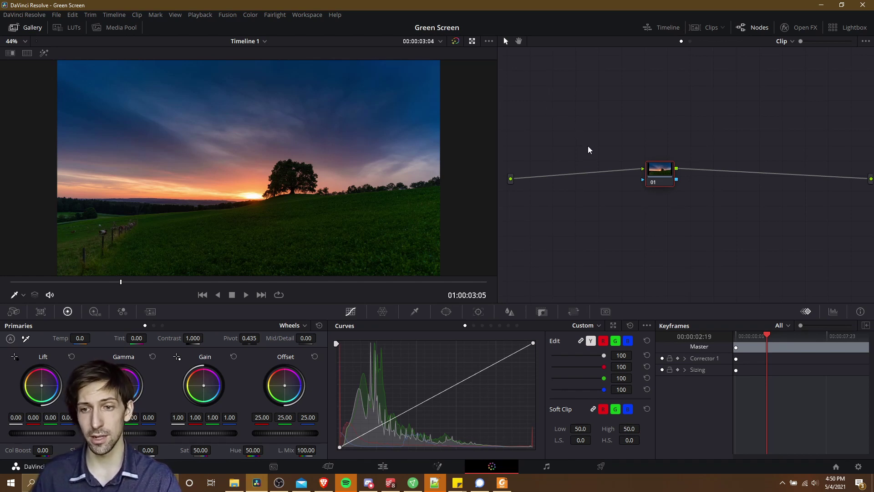
drag(624, 141, 672, 180)
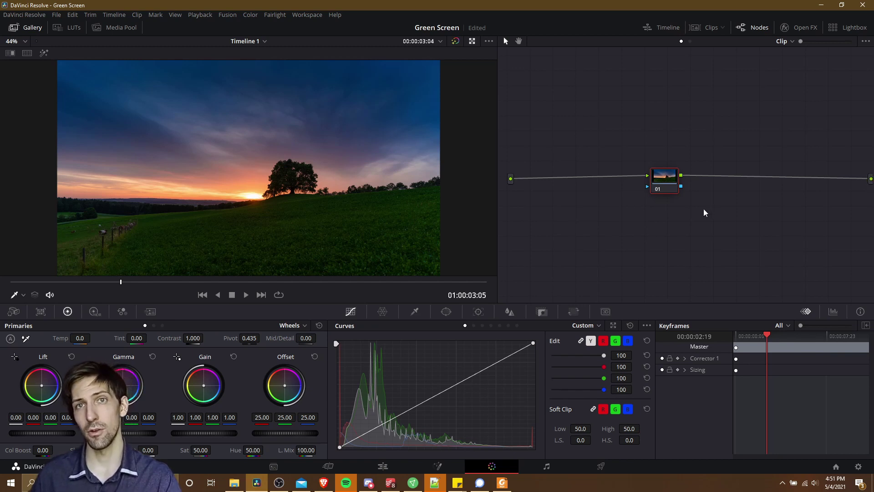
drag(701, 207, 621, 141)
drag(662, 178, 657, 177)
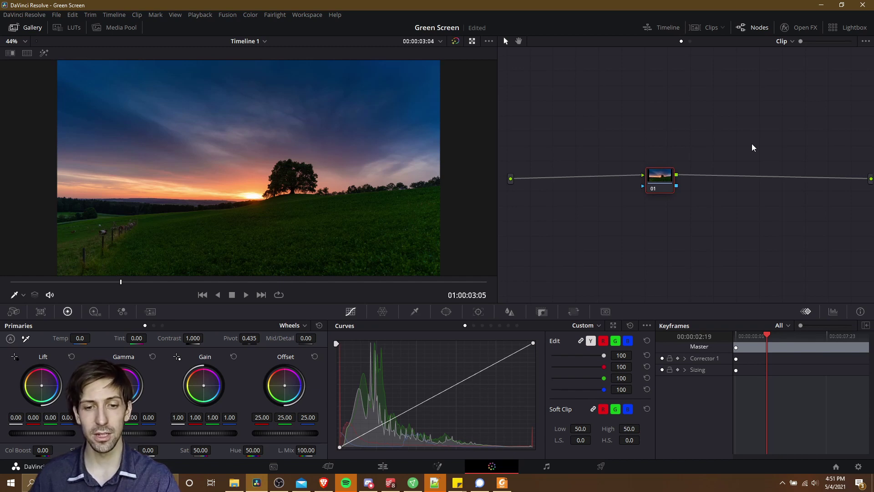
drag(665, 182, 670, 186)
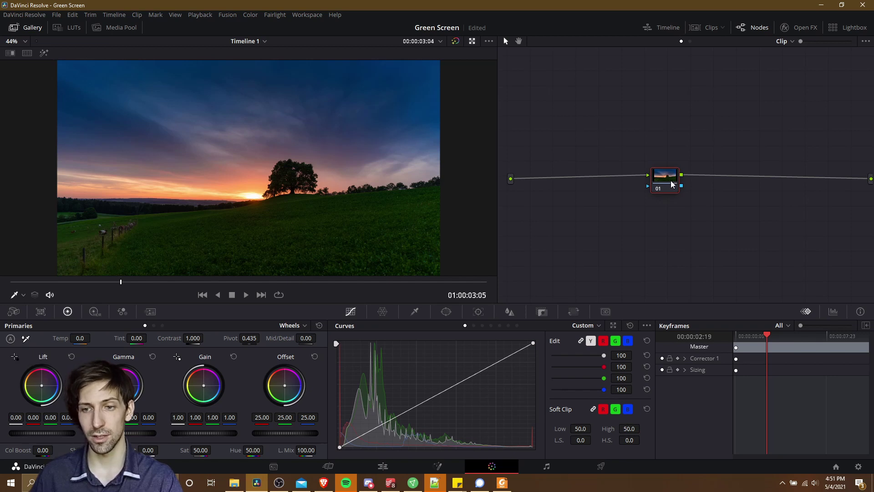
Apply the automatic color correction (Auto Color) to node 01.
click(250, 15)
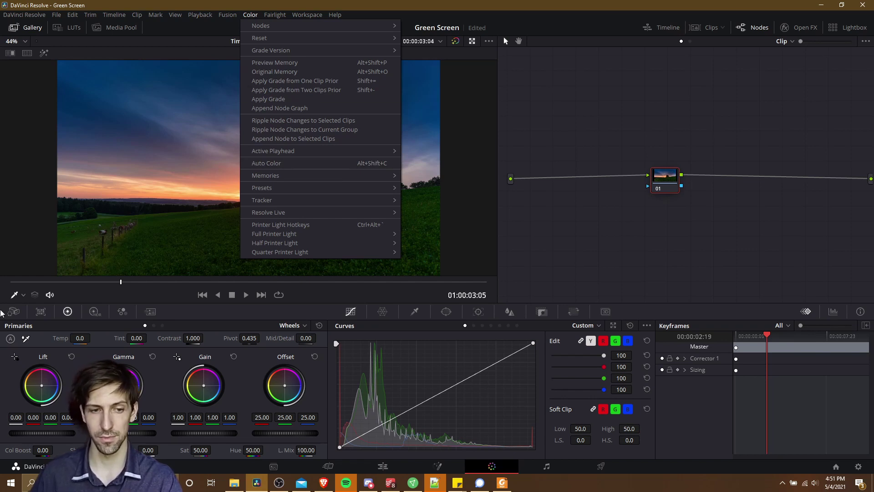
click(288, 163)
click(10, 339)
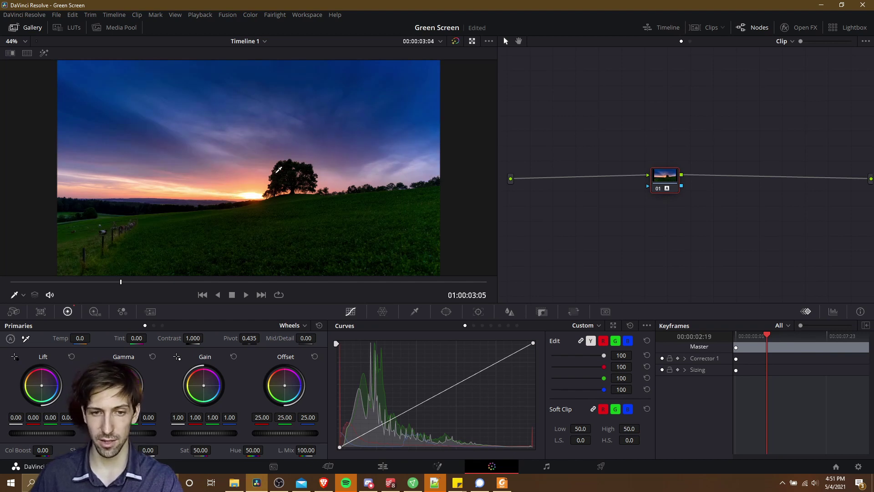
Toggle the bypass of color grades and Fusion effects to compare the sunset image with and without Auto Color.
click(455, 42)
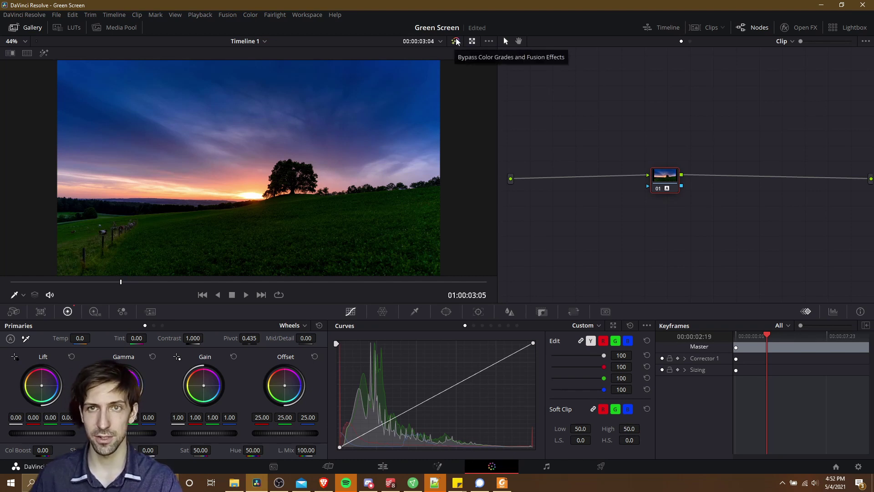
click(455, 41)
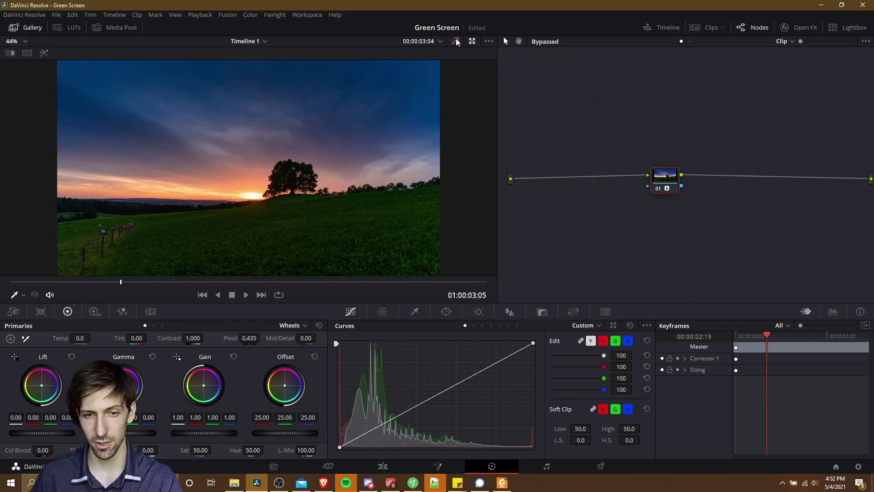
click(456, 41)
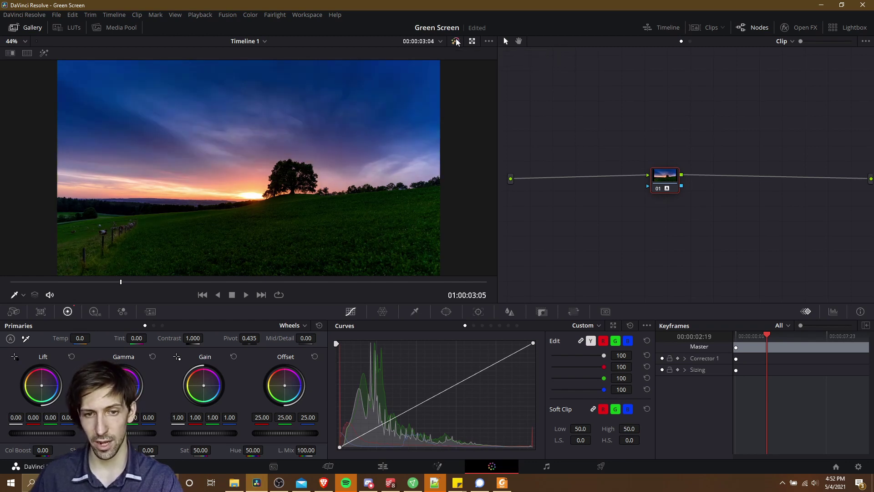
click(456, 42)
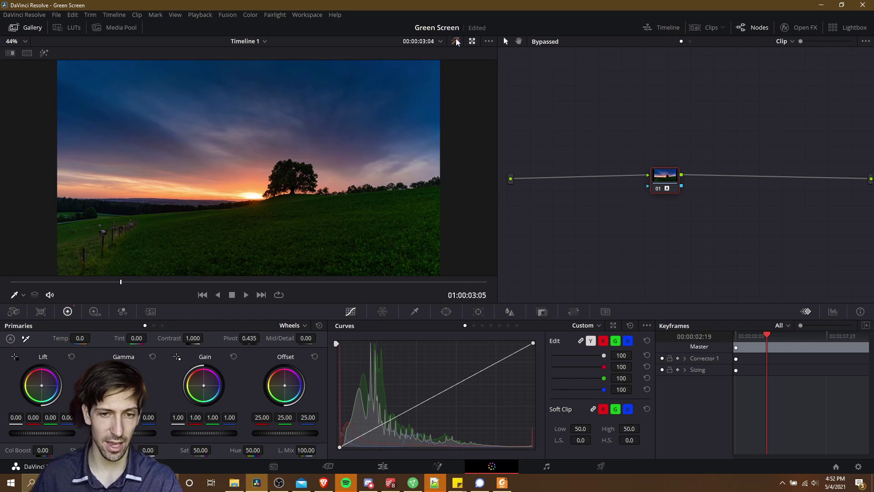
click(455, 41)
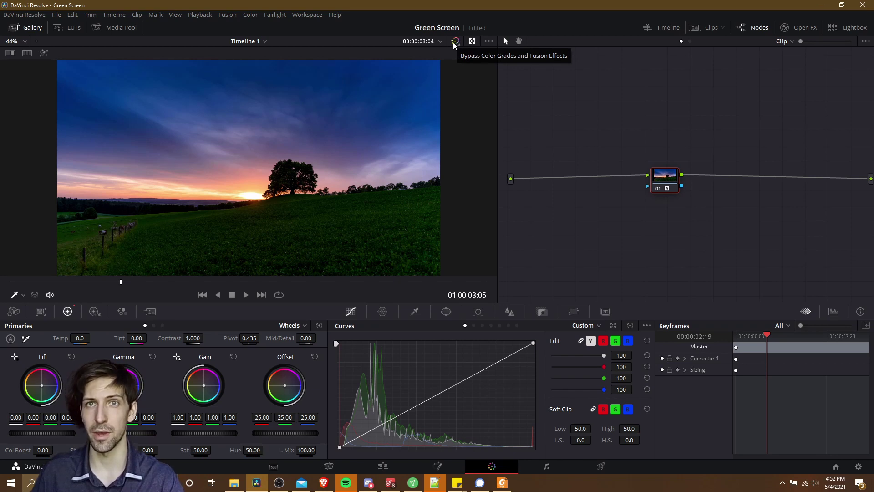
Save the project and reset the grade of node 01.
right_click(664, 178)
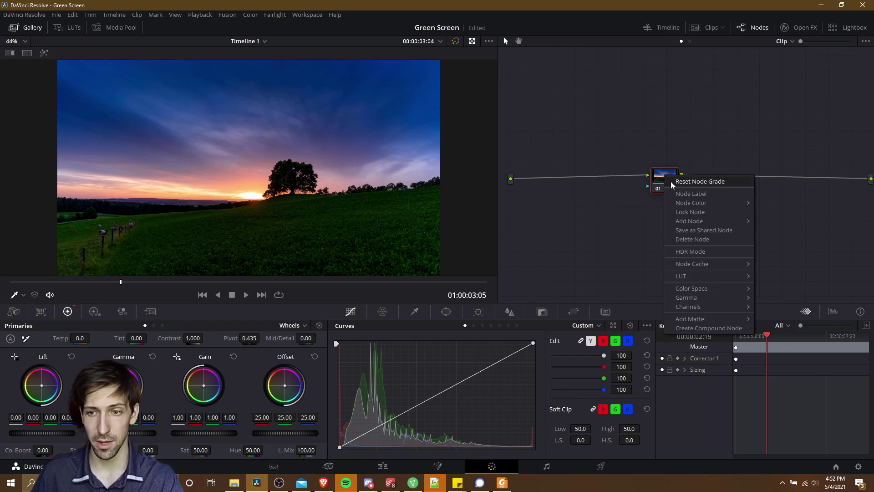
click(671, 183)
right_click(670, 182)
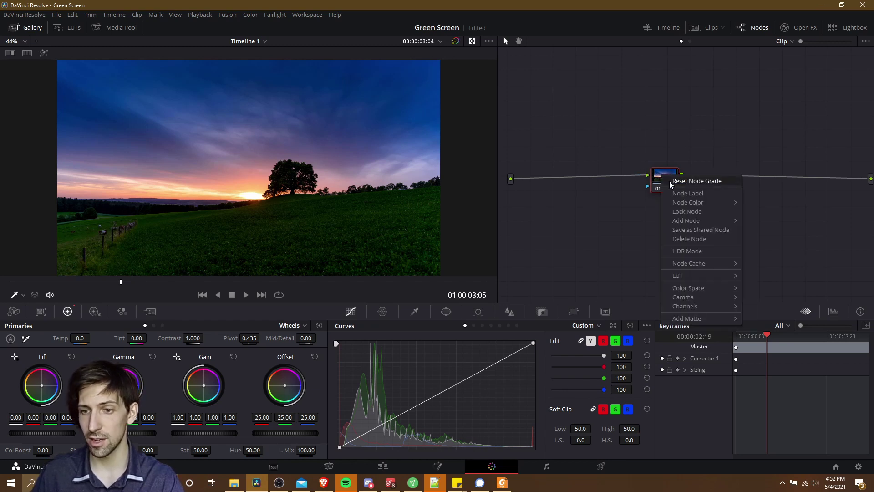
click(670, 182)
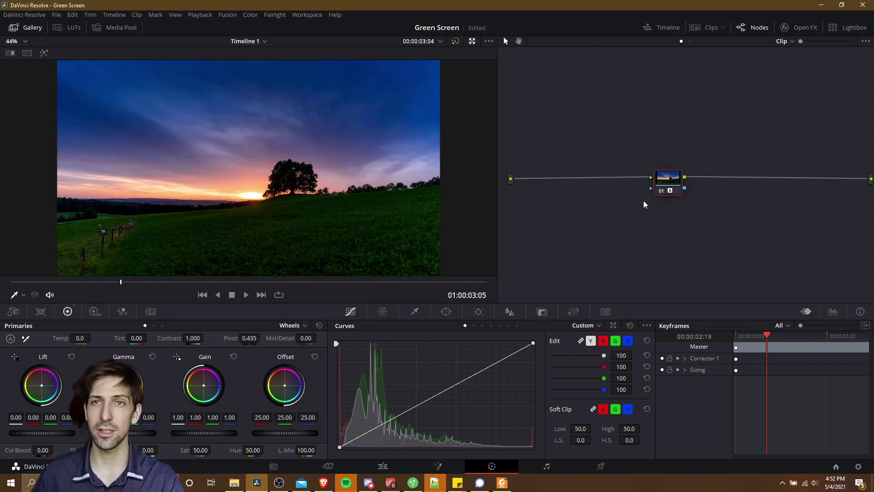
key(ctrl+s)
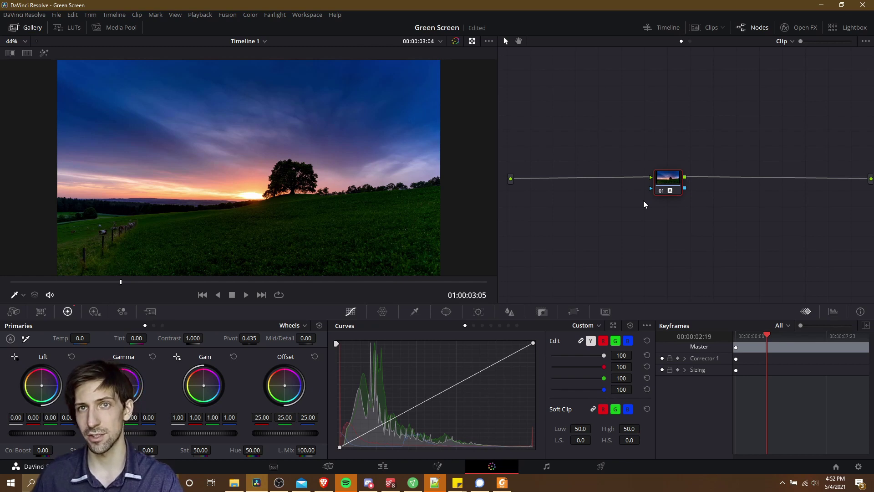
right_click(665, 188)
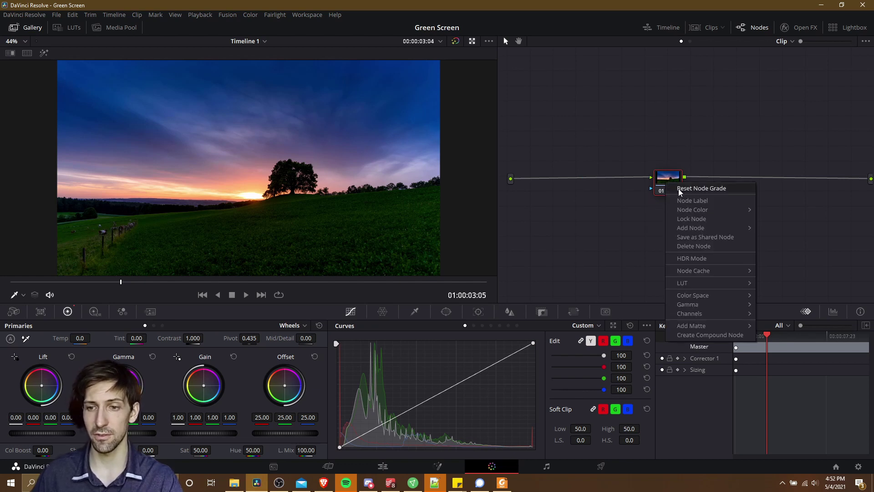
click(679, 188)
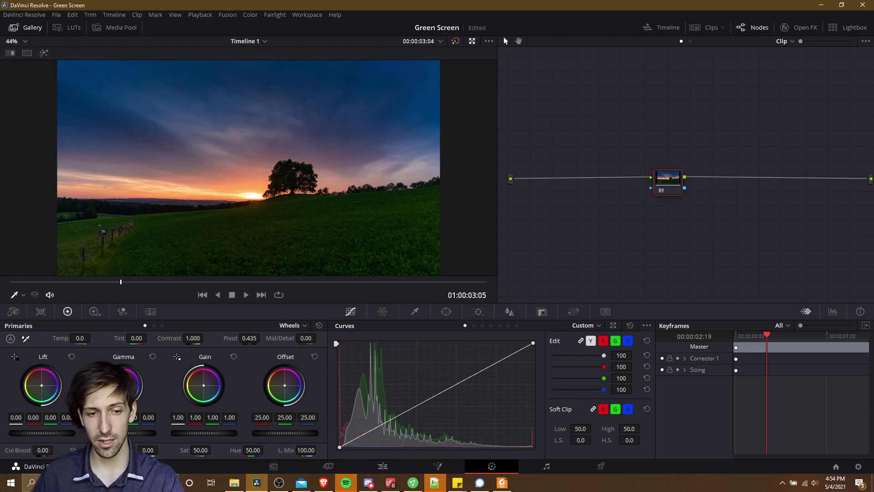
Try cooler color temperatures on node 01, about -1710 and about -1030, resetting the value to 0 in between.
drag(82, 338, 1, 339)
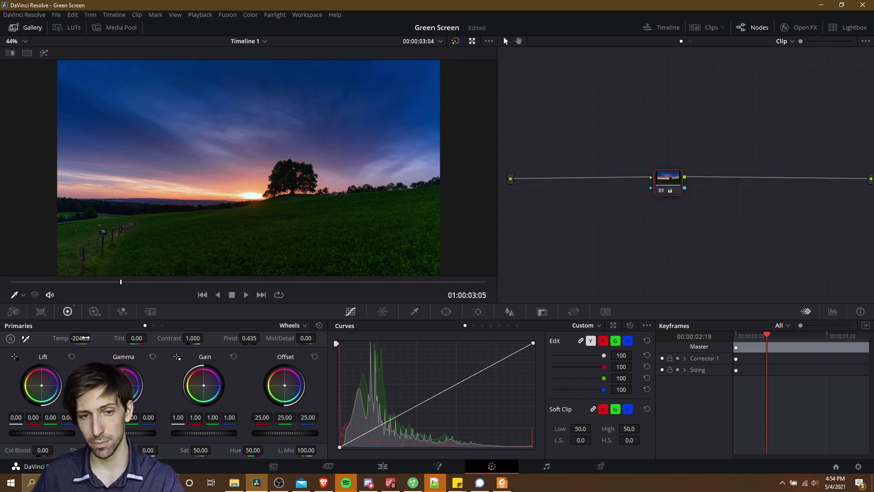
mouse_move(78, 339)
mouse_down()
mouse_move(102, 338)
mouse_move(86, 330)
mouse_up()
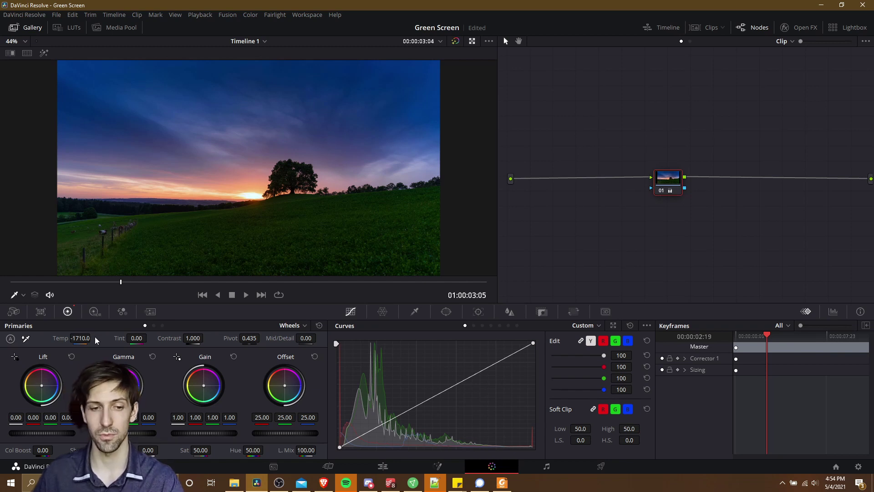
double_click(91, 338)
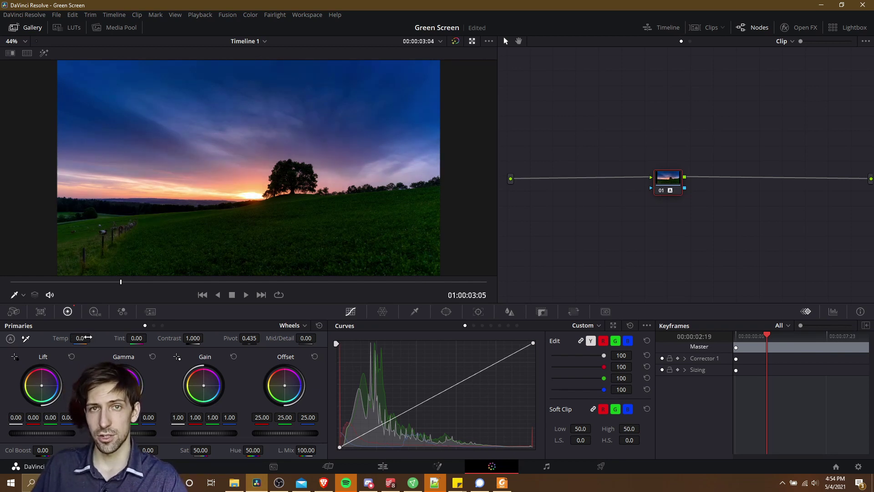
mouse_move(88, 338)
mouse_down()
mouse_move(71, 338)
mouse_move(81, 341)
mouse_up()
double_click(82, 341)
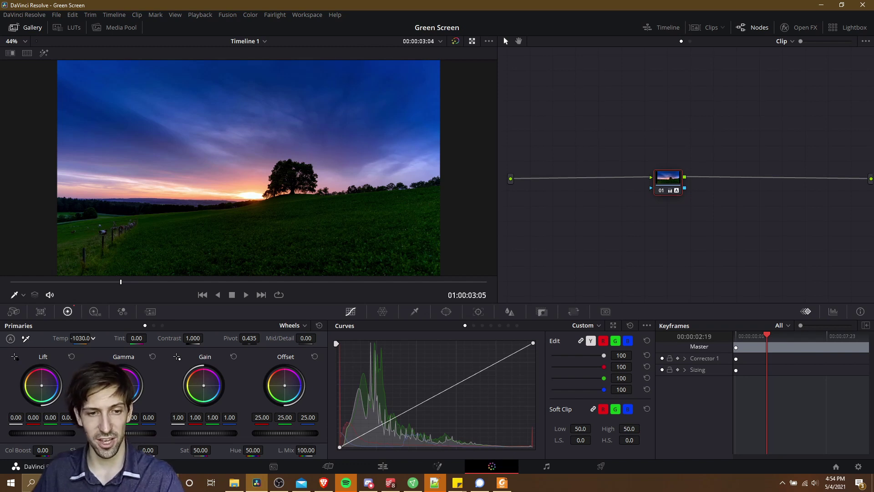
Try warmer color temperatures of 2060 and 2500 on node 01, and set the temperature back to 0.
mouse_move(80, 341)
mouse_down()
mouse_move(69, 341)
mouse_move(103, 337)
mouse_move(93, 338)
mouse_up()
drag(80, 337, 103, 338)
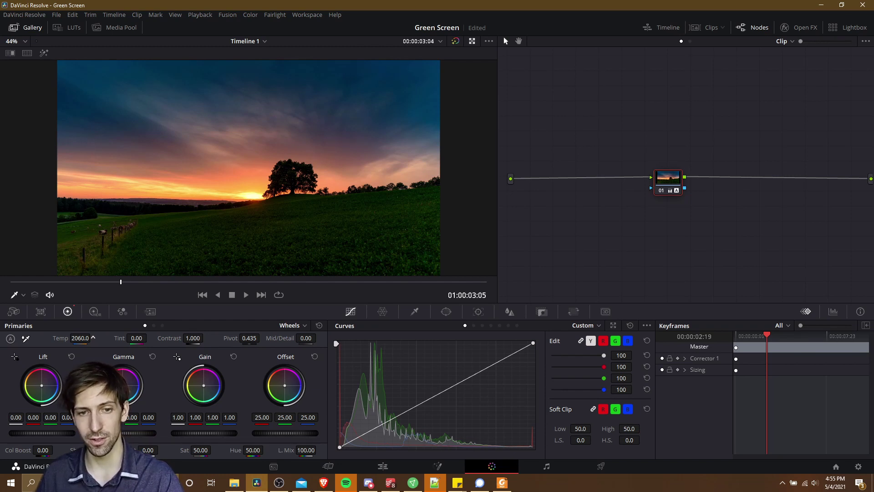
drag(93, 338, 113, 338)
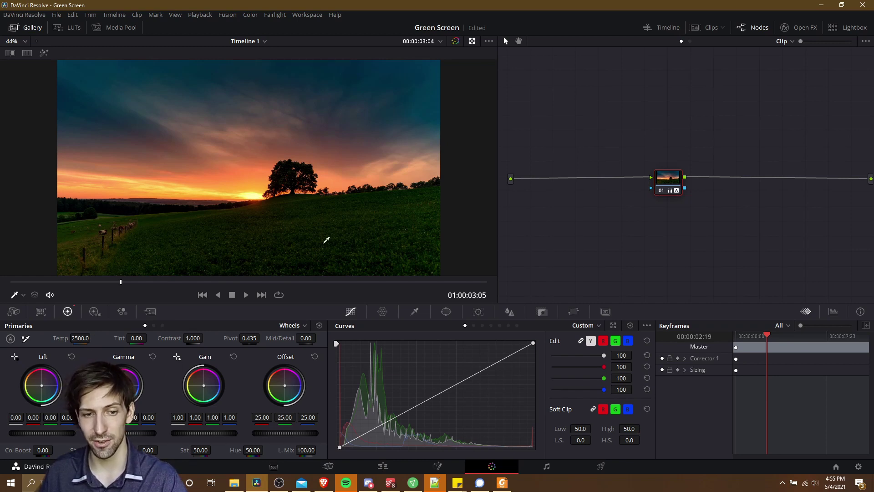
drag(88, 337, 70, 337)
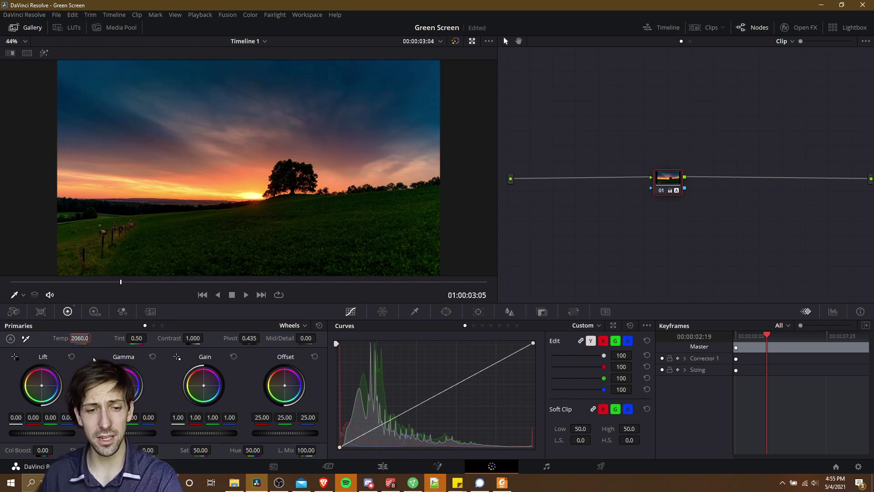
text(0)
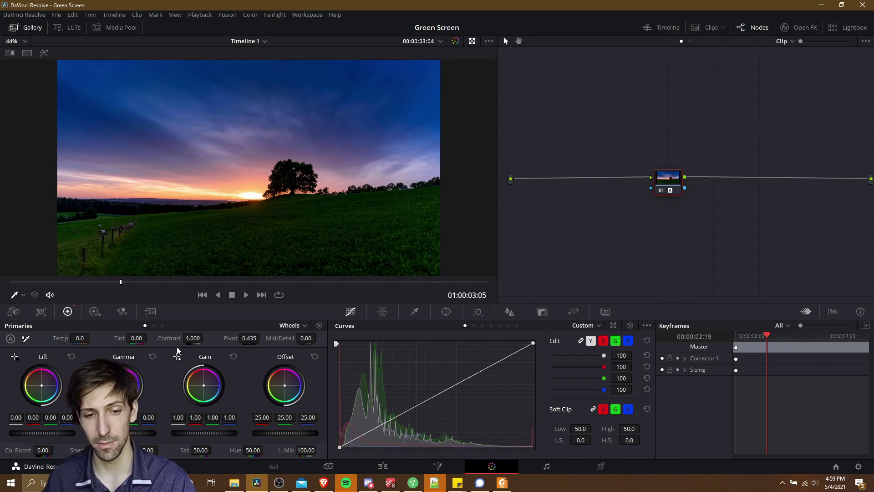
Try the tint of node 01 at 72 and at -100, and set it back to 0.
drag(136, 337, 150, 338)
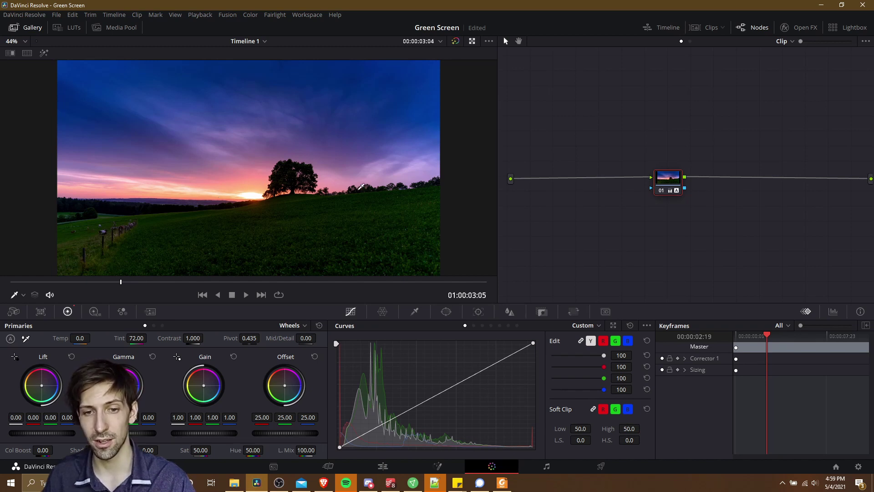
drag(137, 338, 114, 338)
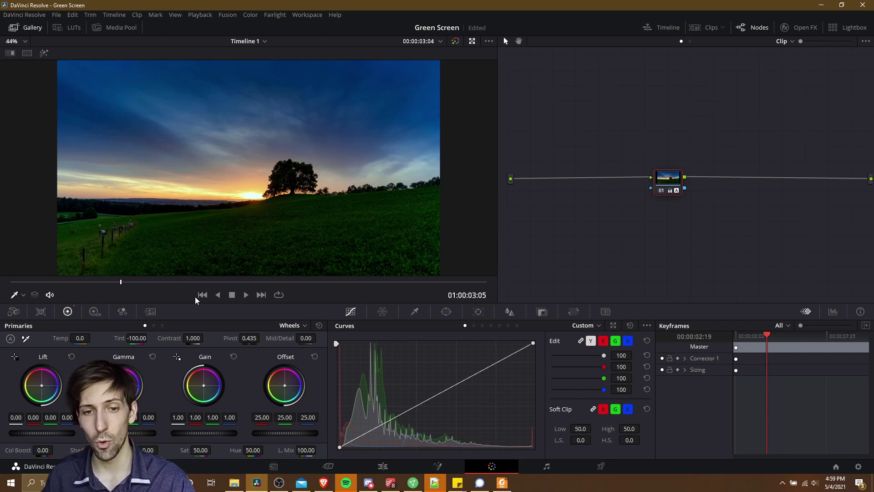
drag(137, 337, 150, 338)
double_click(138, 337)
text(0)
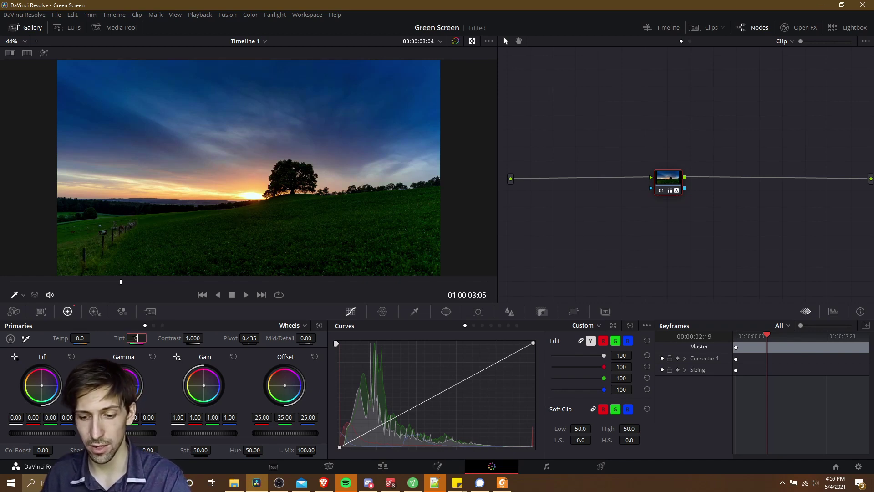
key(Return)
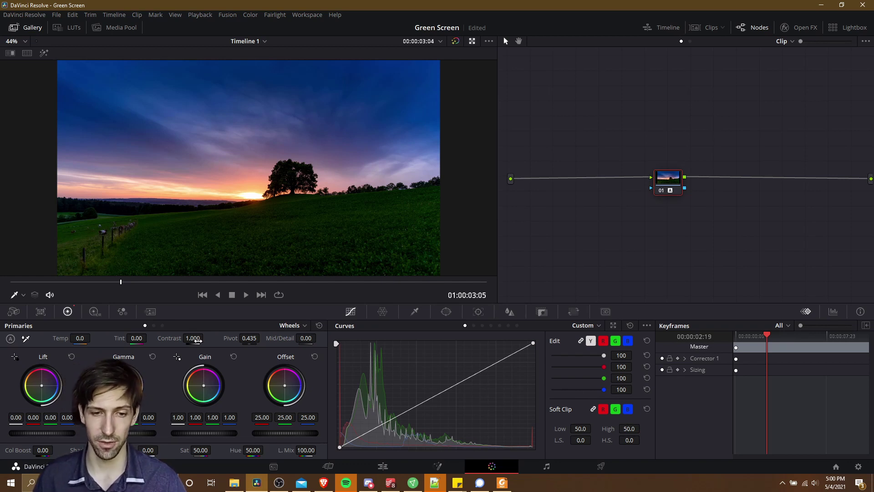
Test the contrast of node 01 at 0 and at about 1.6, and bring it to about 1.034.
drag(192, 338, 132, 338)
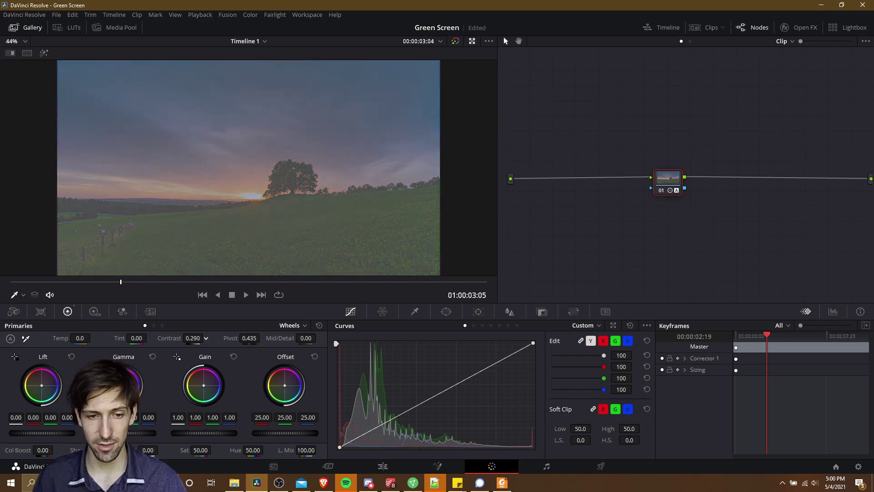
drag(196, 340, 182, 341)
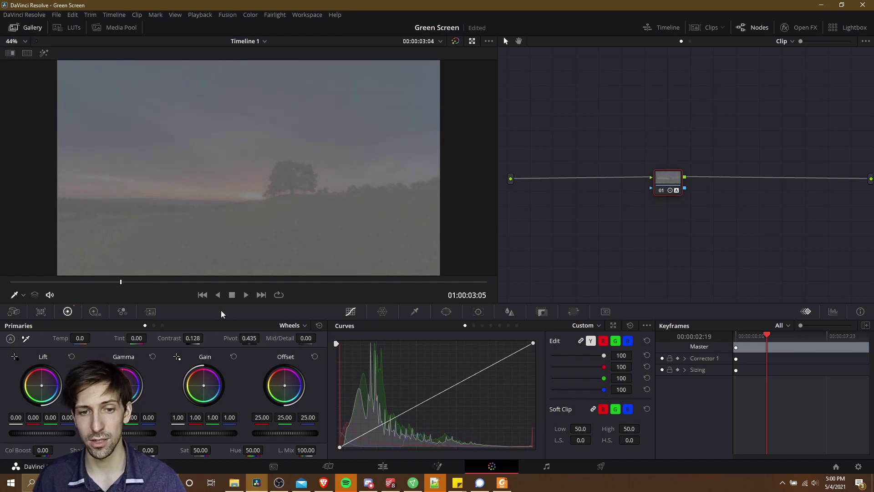
drag(193, 339, 184, 339)
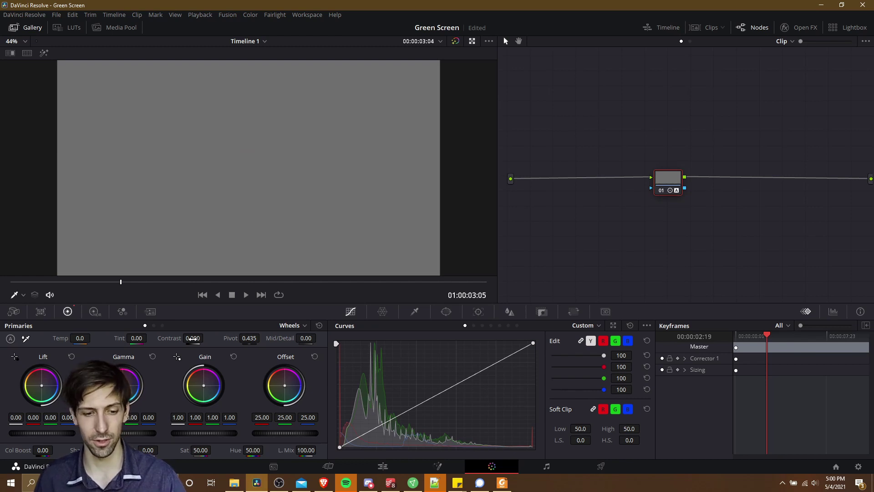
key(Return)
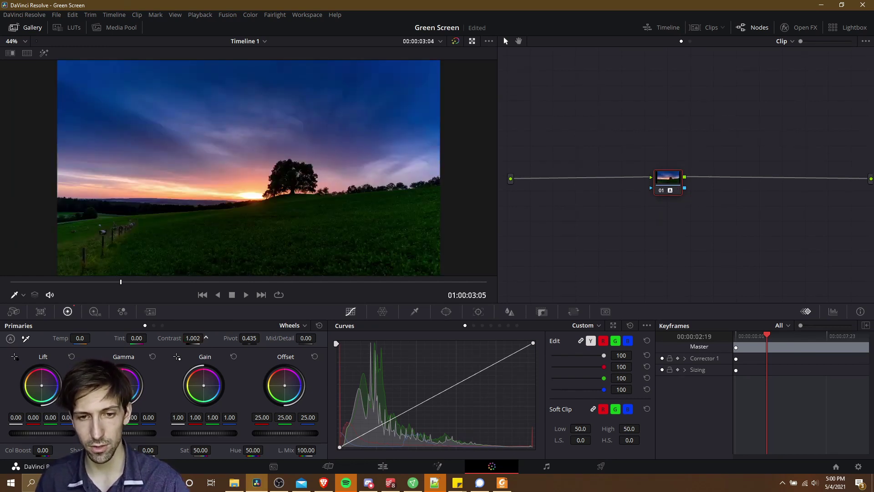
drag(193, 338, 214, 338)
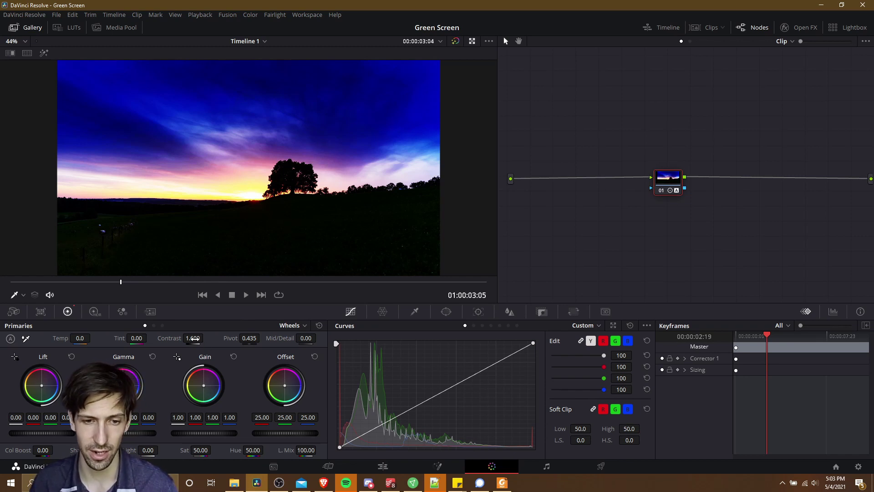
drag(193, 337, 159, 338)
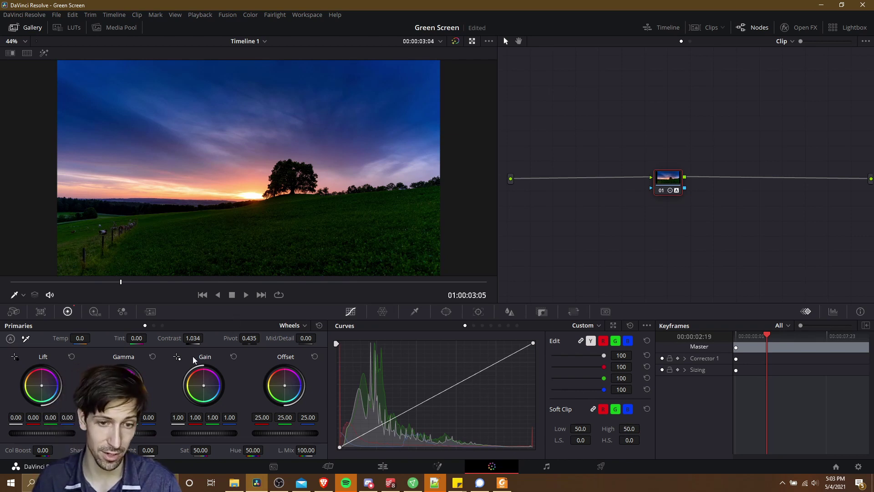
Raise the contrast of node 01 to 1.464 and try the pivot at 0.067 and at 0.883.
drag(192, 338, 193, 337)
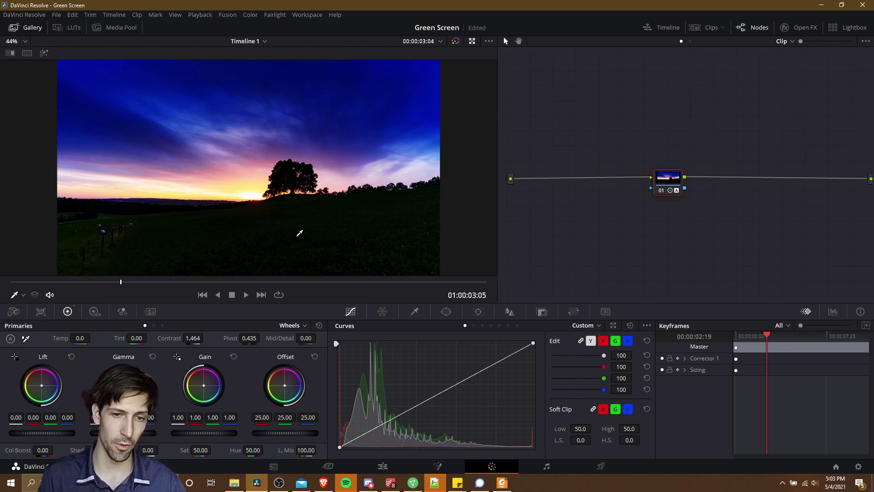
drag(249, 338, 249, 337)
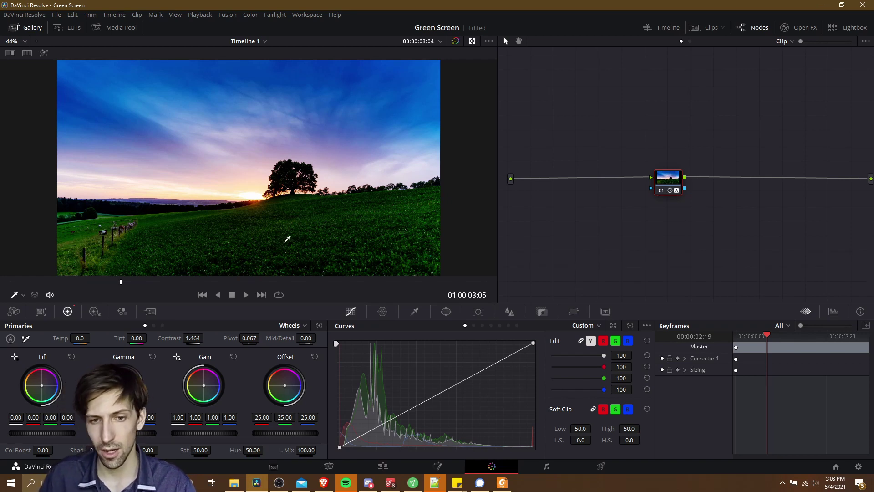
drag(249, 337, 262, 338)
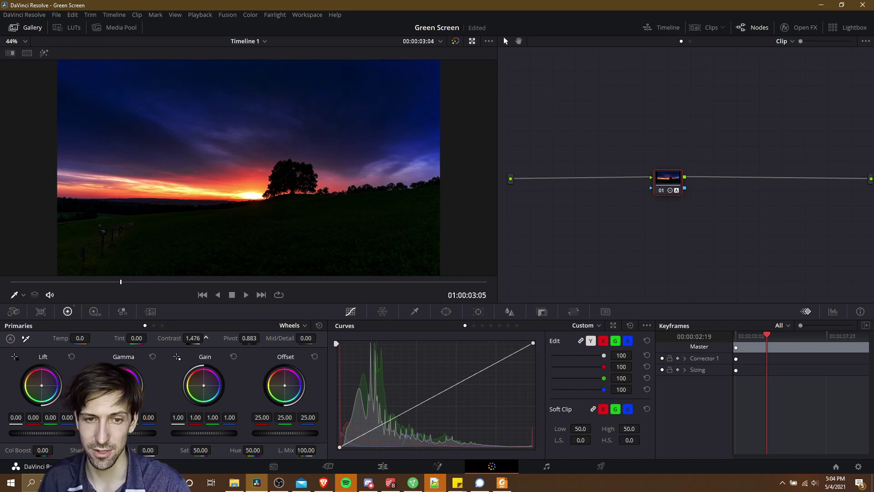
Try a contrast of 1.866 with the pivot at 0.883 and 0.307, and bring the contrast to 1.624 with the pivot at 0.
drag(206, 337, 193, 338)
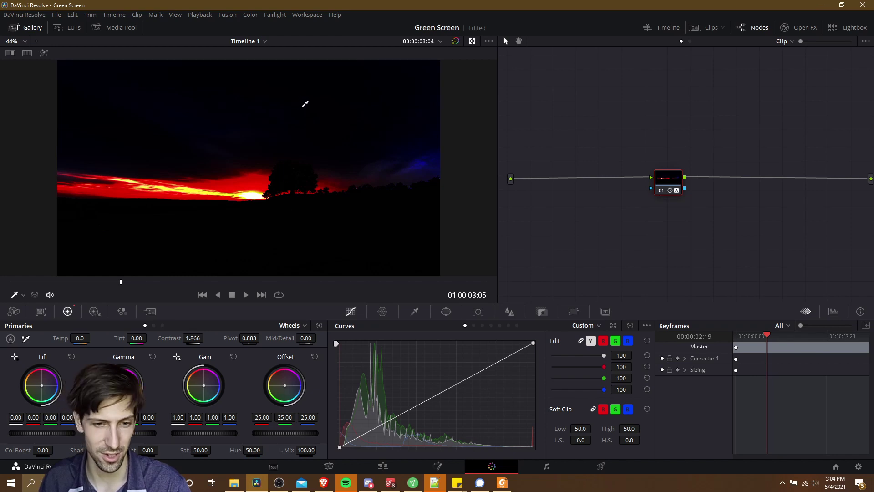
drag(249, 338, 249, 338)
drag(249, 338, 168, 337)
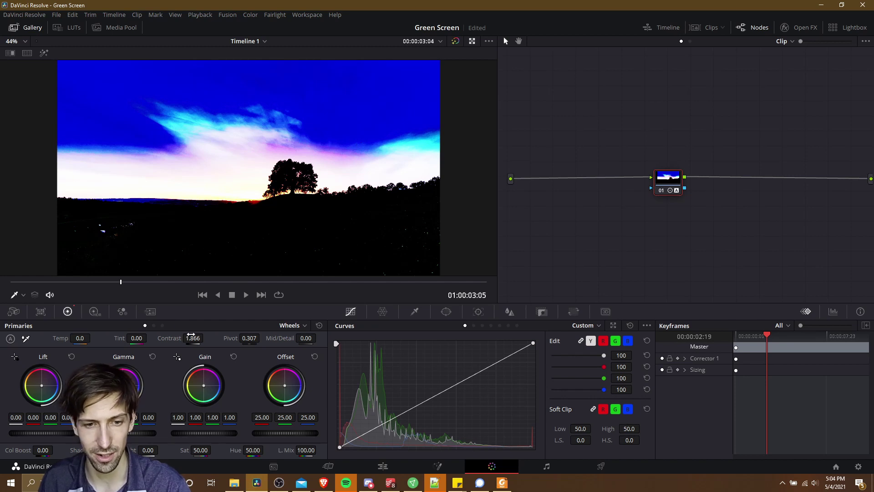
drag(219, 337, 92, 337)
drag(191, 337, 193, 338)
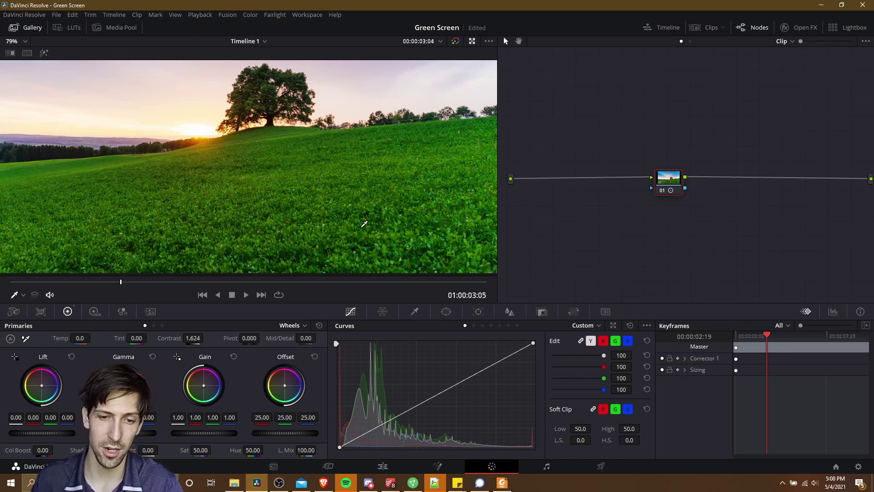
Try the midtone detail of node 01 at 100 and at -100, resetting the value in between and examining the grass and tree.
drag(356, 230, 375, 240)
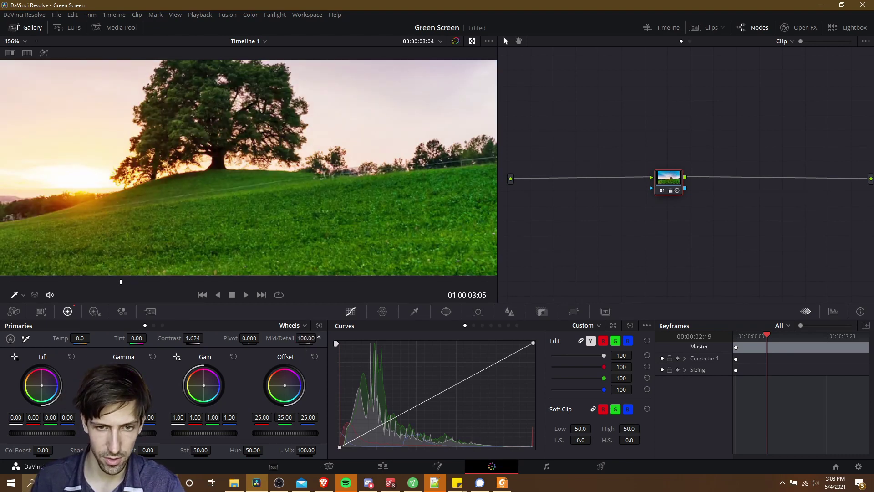
drag(266, 240, 260, 221)
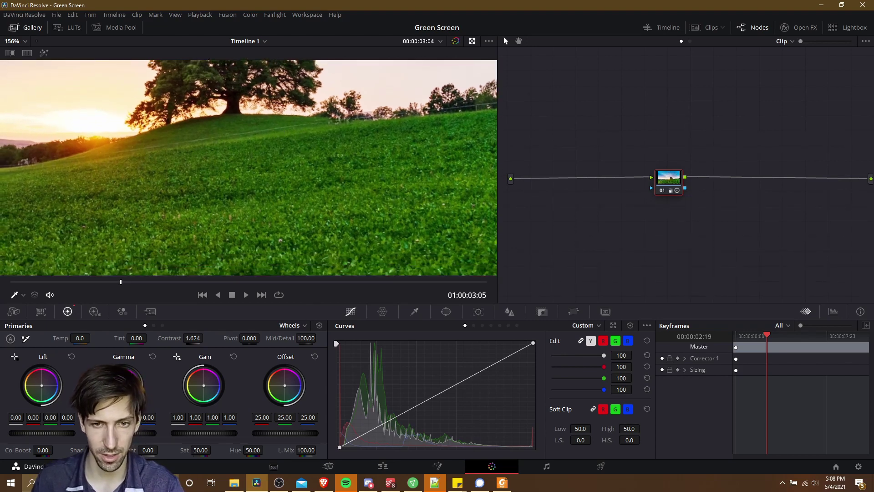
double_click(302, 339)
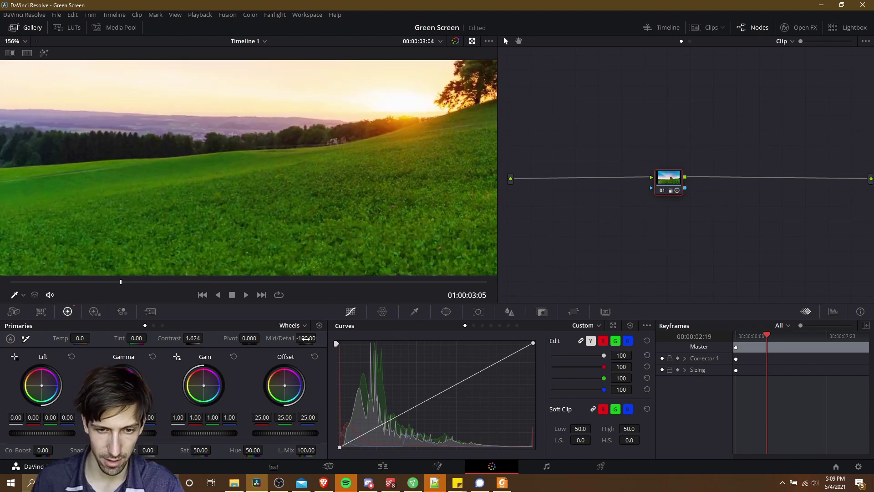
mouse_move(305, 339)
mouse_down()
mouse_move(282, 337)
mouse_move(319, 338)
mouse_up()
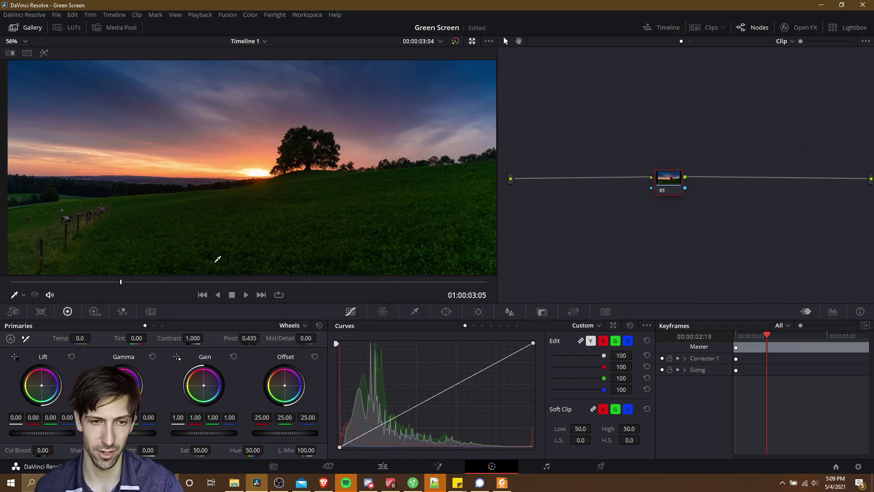
Try the master lift at 0.09 and the master gain at 0.71, and reset both wheels.
drag(217, 258, 217, 218)
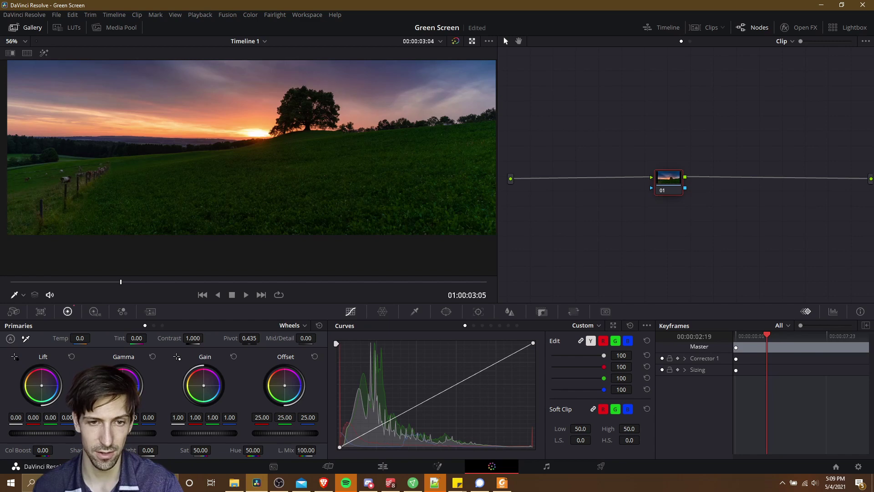
drag(16, 417, 20, 417)
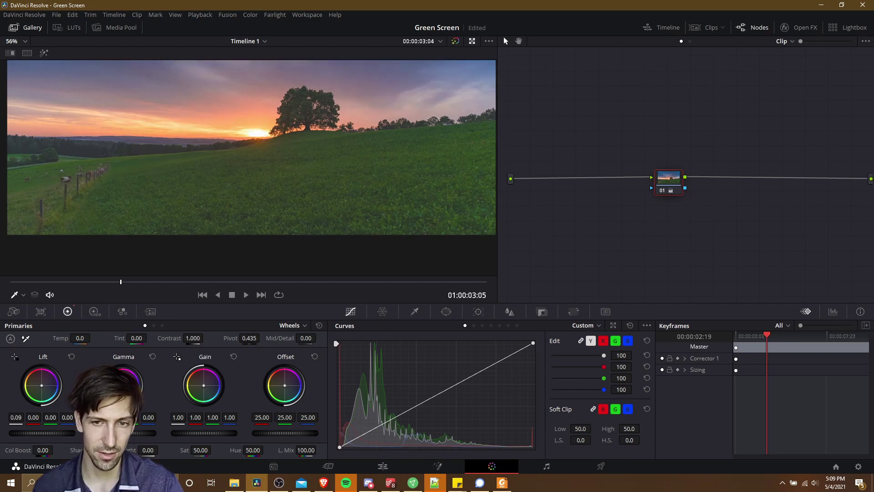
drag(202, 246, 210, 274)
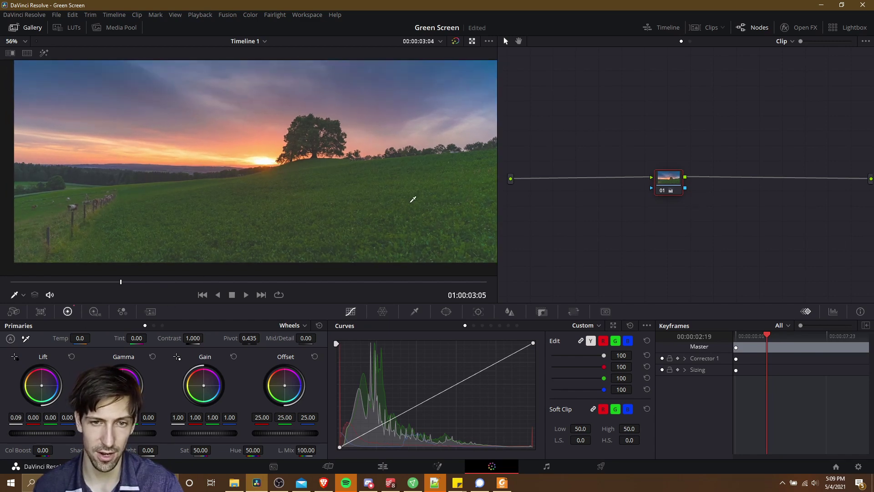
scroll(413, 199, down, 4)
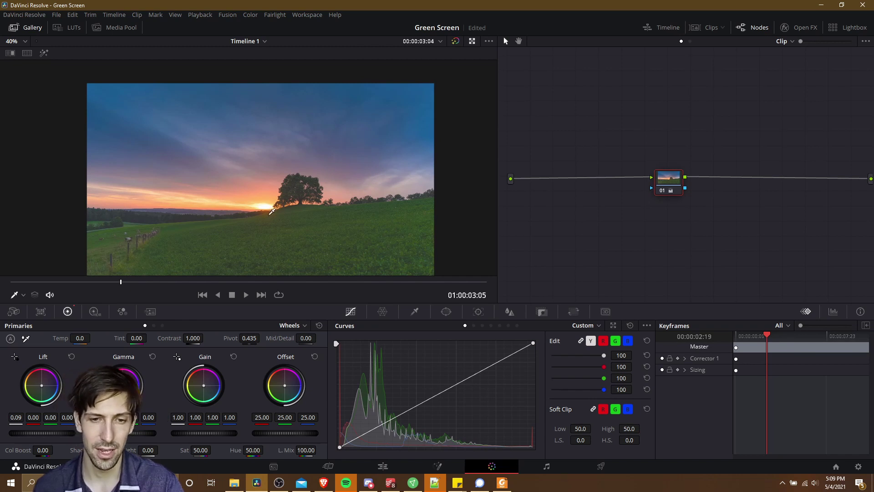
drag(270, 214, 264, 206)
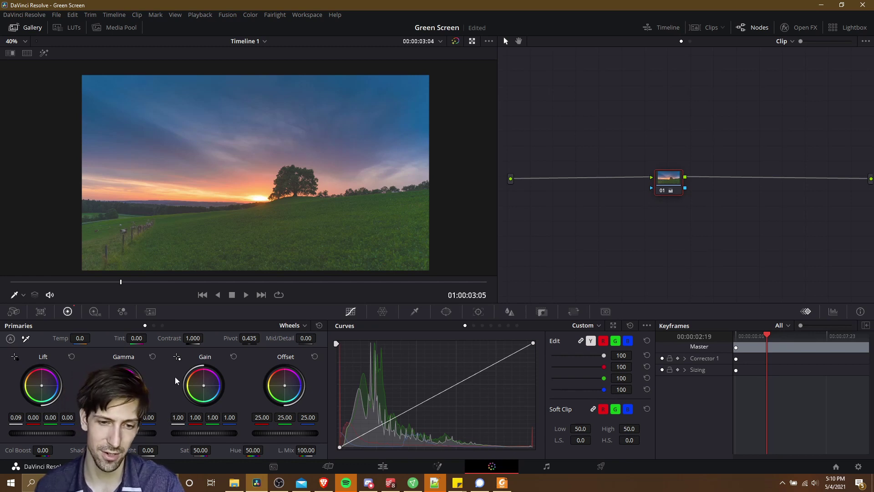
mouse_move(178, 417)
mouse_down()
mouse_move(155, 417)
mouse_move(175, 417)
mouse_up()
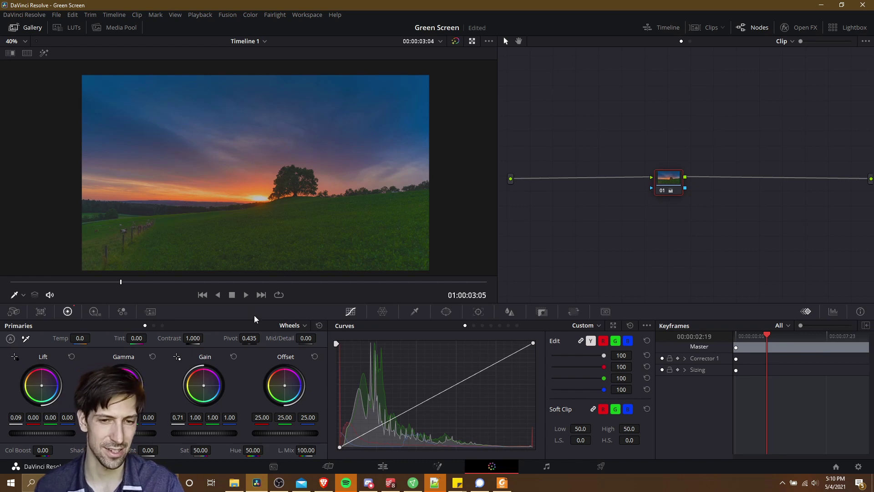
click(233, 356)
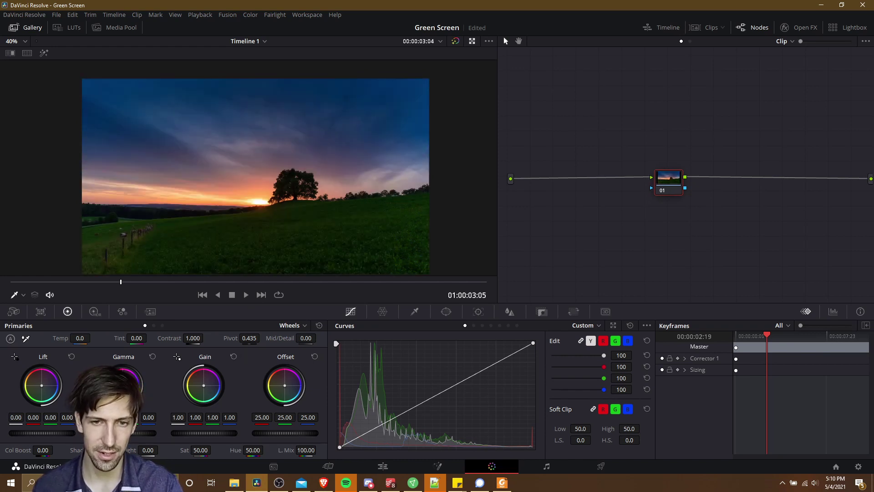
Try the master lift at -0.08 and a slightly higher master gamma, resetting each wheel after its test.
drag(42, 432, 27, 432)
drag(202, 224, 194, 191)
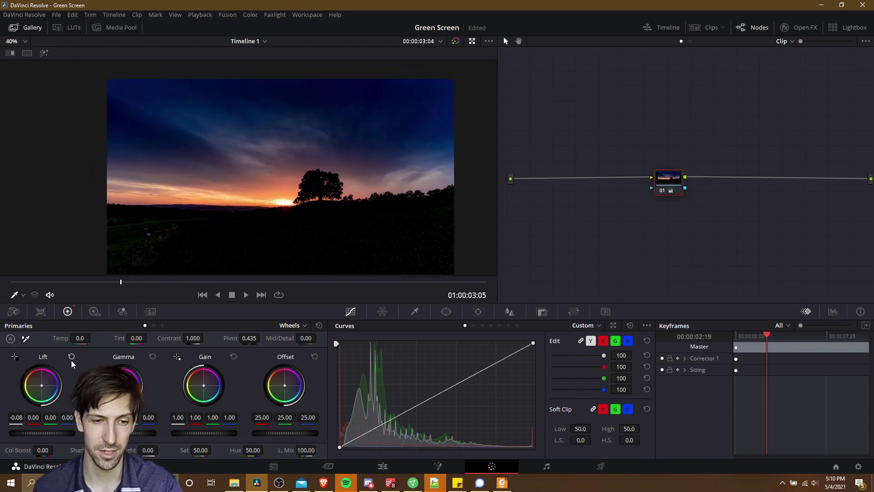
click(72, 358)
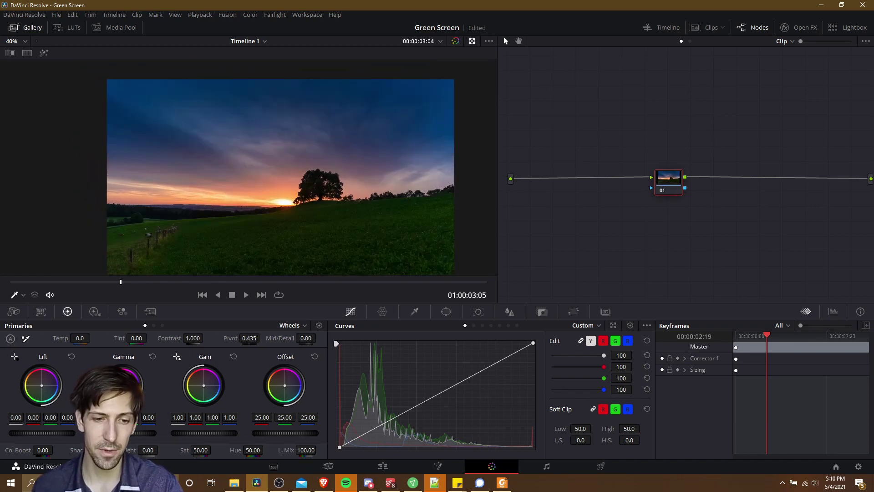
drag(96, 417, 106, 416)
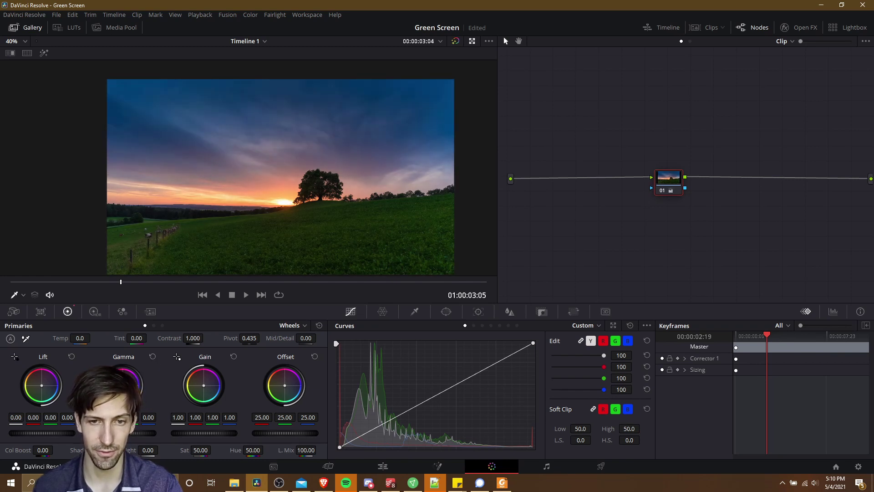
click(152, 356)
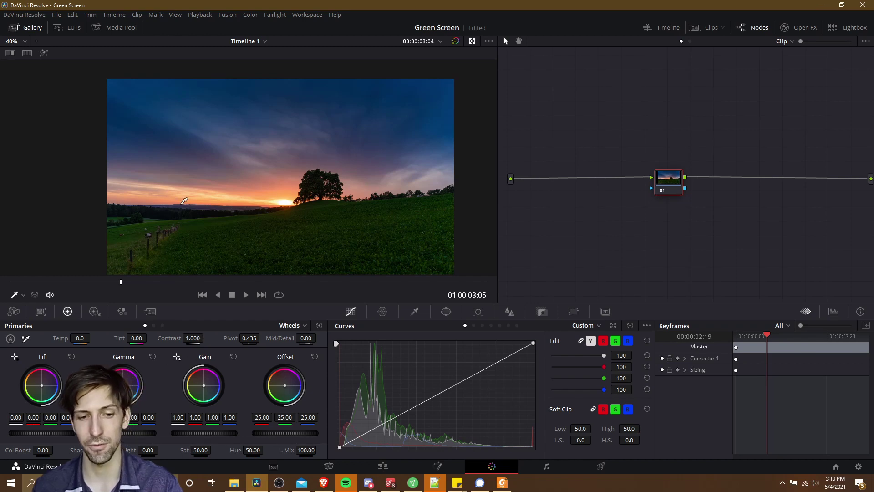
Shift the lift color balance toward magenta, try red 0.05 with green -0.02, and reset the lift wheel.
drag(202, 193, 189, 183)
scroll(188, 189, down, 1)
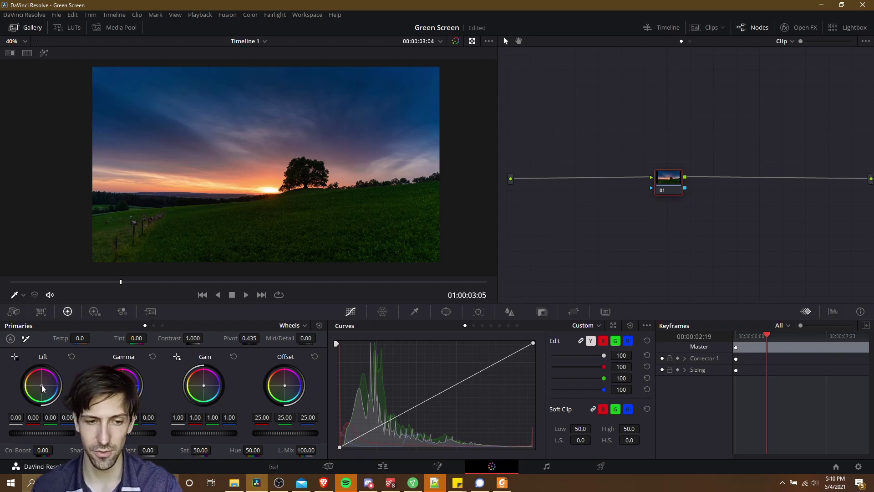
mouse_move(42, 384)
mouse_down()
mouse_move(53, 377)
mouse_move(44, 383)
mouse_up()
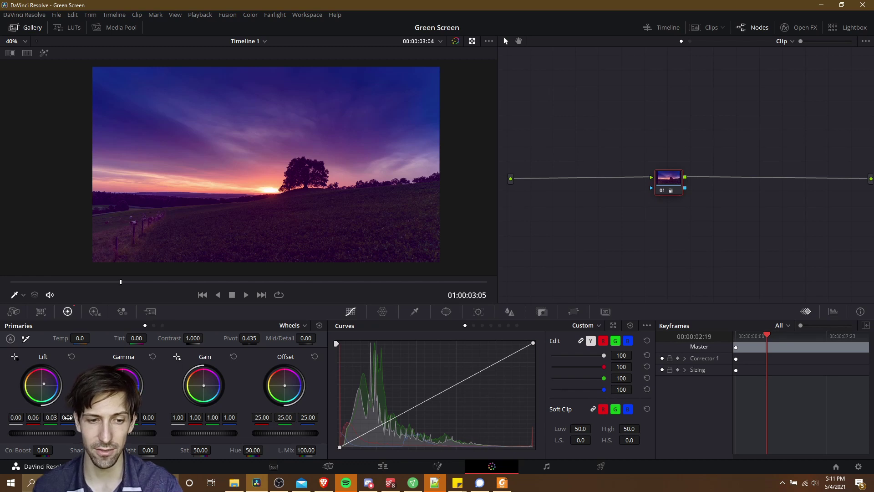
drag(46, 381, 42, 372)
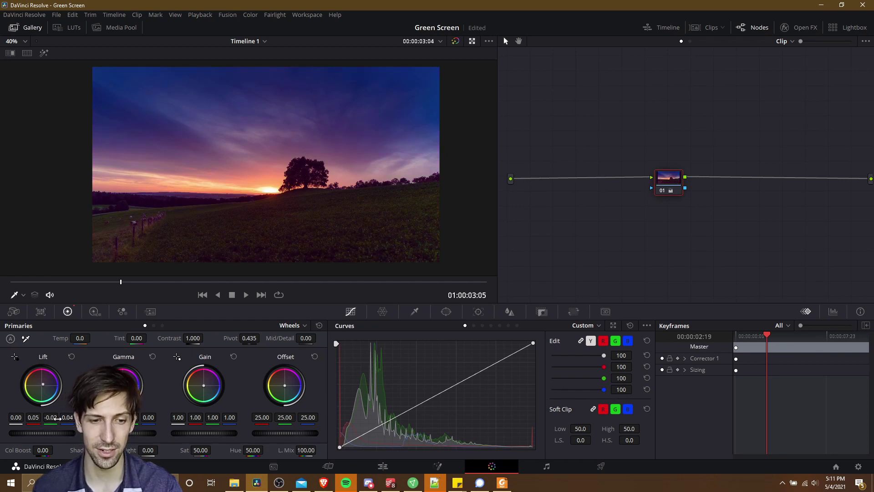
drag(246, 172, 229, 168)
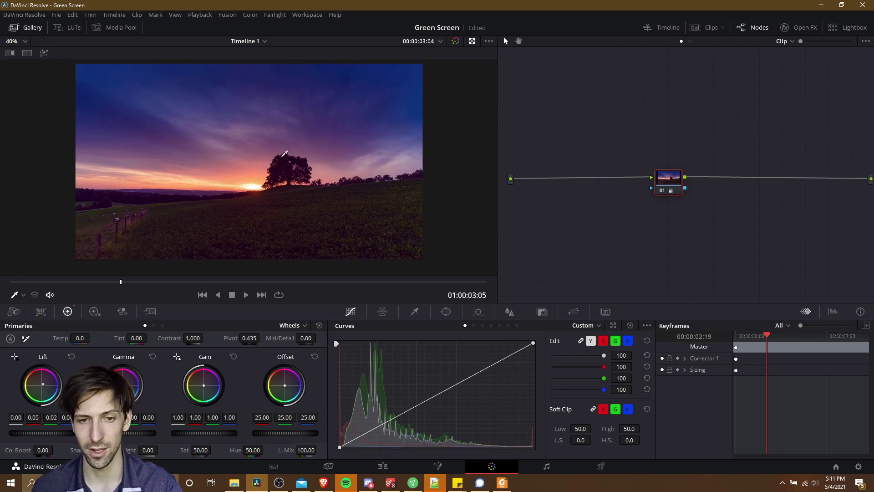
click(74, 355)
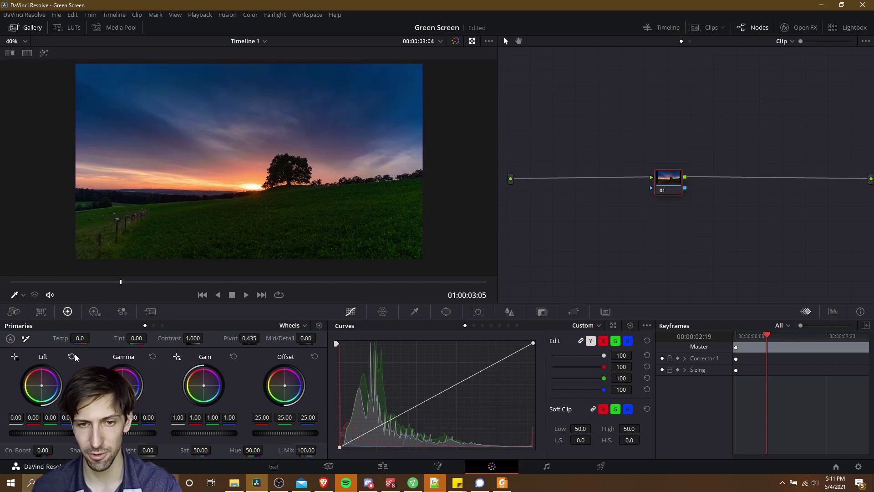
Try warm color shifts with the RGB gain at 1.32, 0.94, 0.67 and the offset at 37.26, 22.24, 12.61, resetting each wheel.
drag(261, 144, 250, 138)
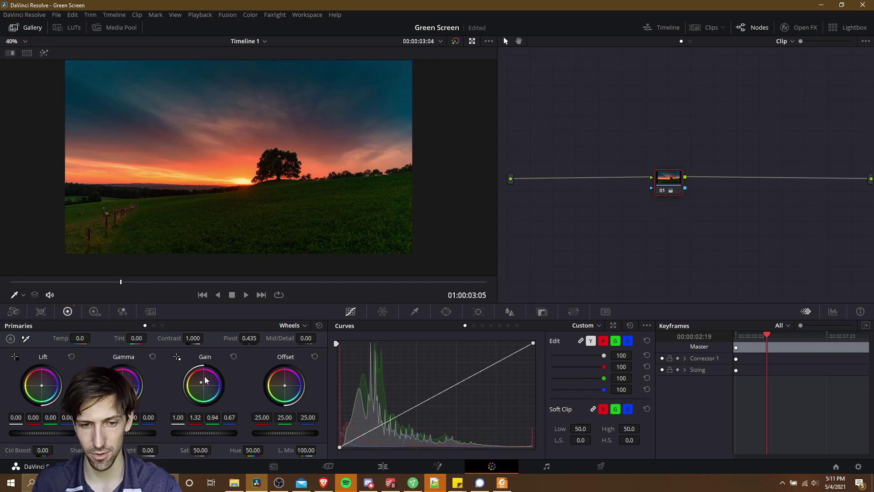
click(234, 356)
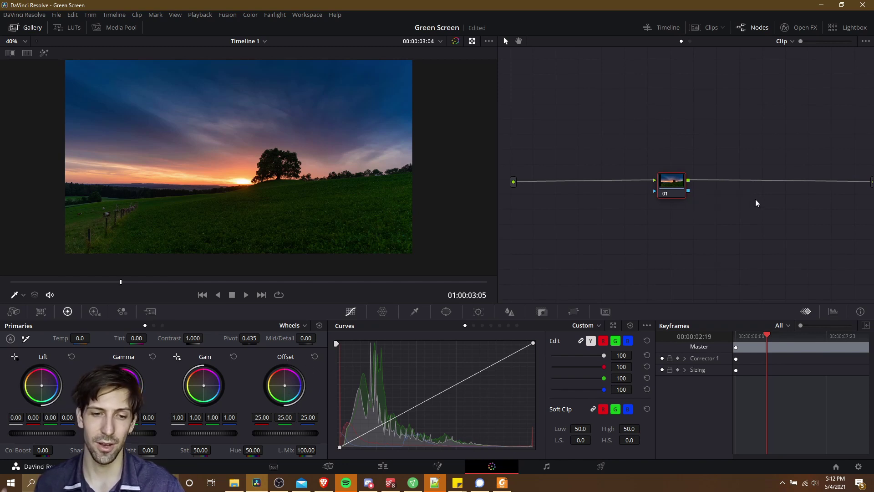
scroll(639, 182, down, 1)
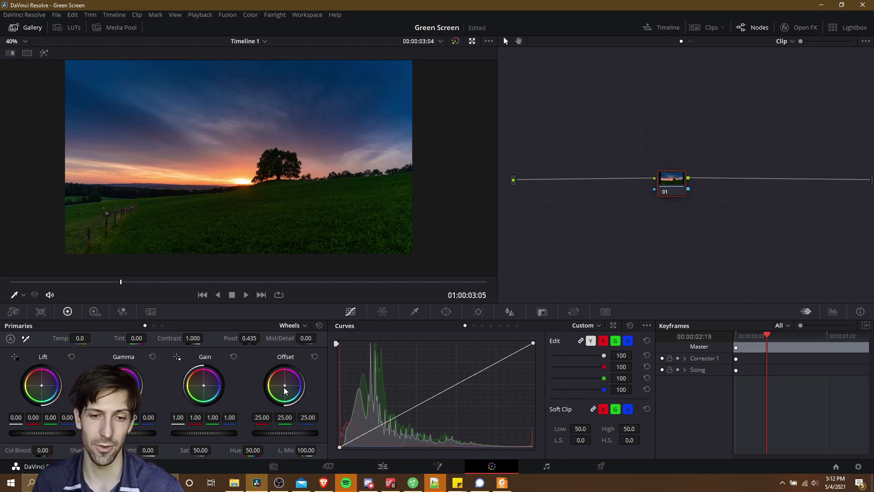
drag(283, 386, 279, 384)
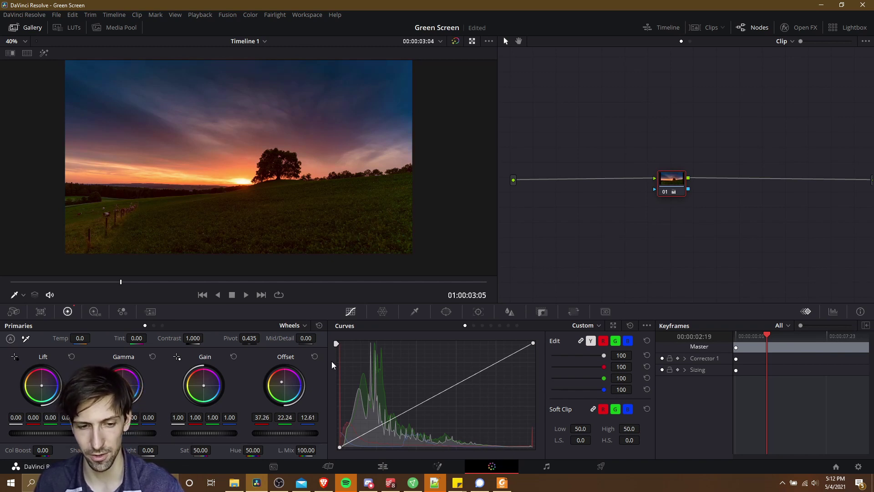
click(315, 356)
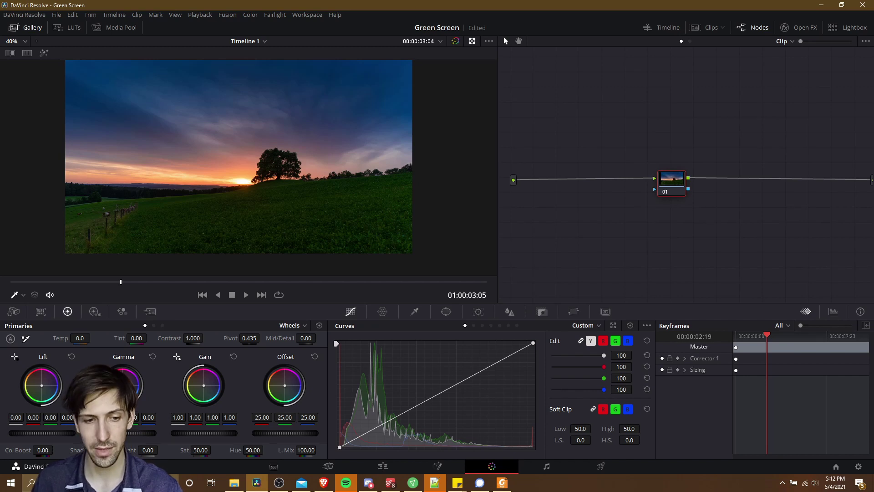
Try the color boost of node 01 at -100, undo it, and set the color boost to 100.
drag(43, 450, 13, 450)
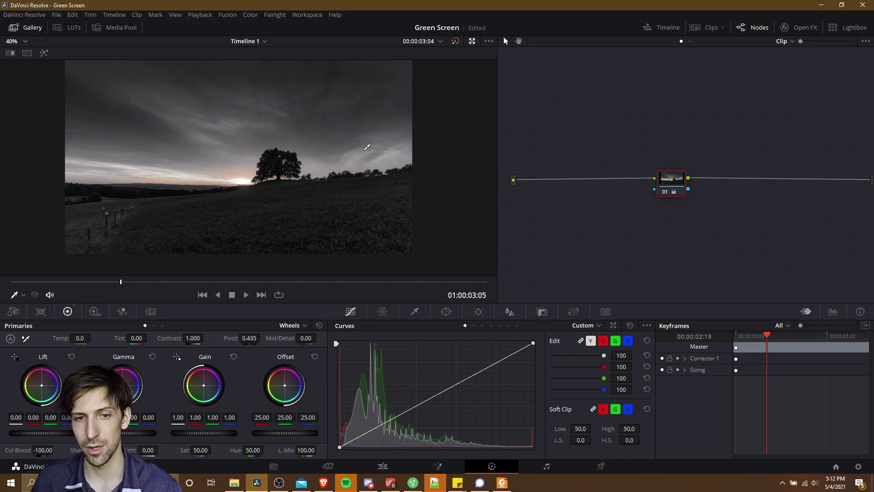
drag(233, 134, 255, 141)
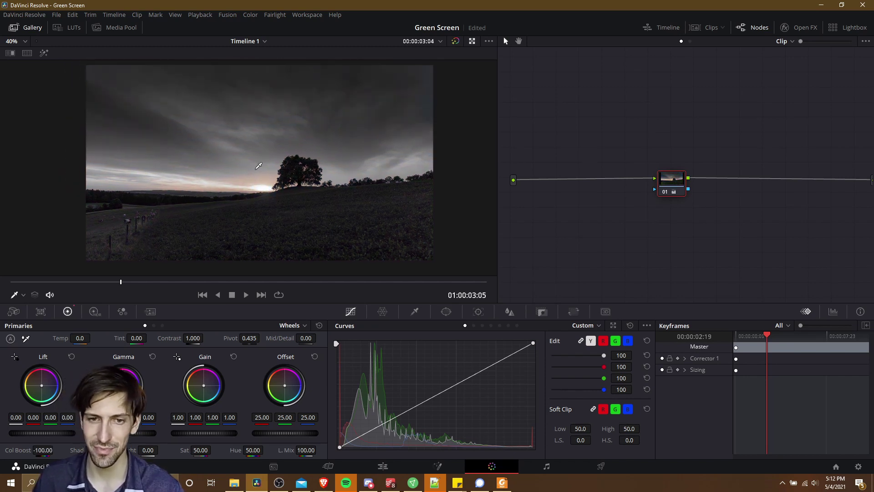
key(ctrl+z)
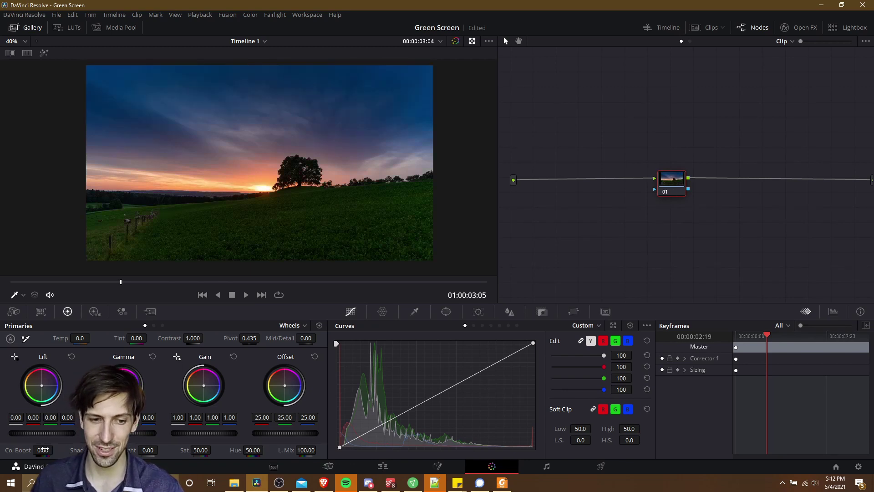
drag(43, 450, 55, 450)
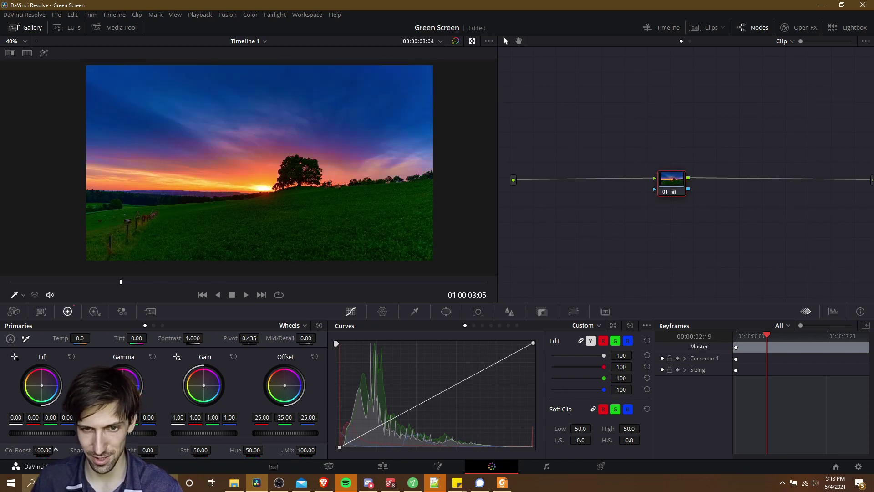
Try the color boost at 25.00, return it to zero, try brighter shadows, and reset all primaries.
drag(268, 126, 264, 134)
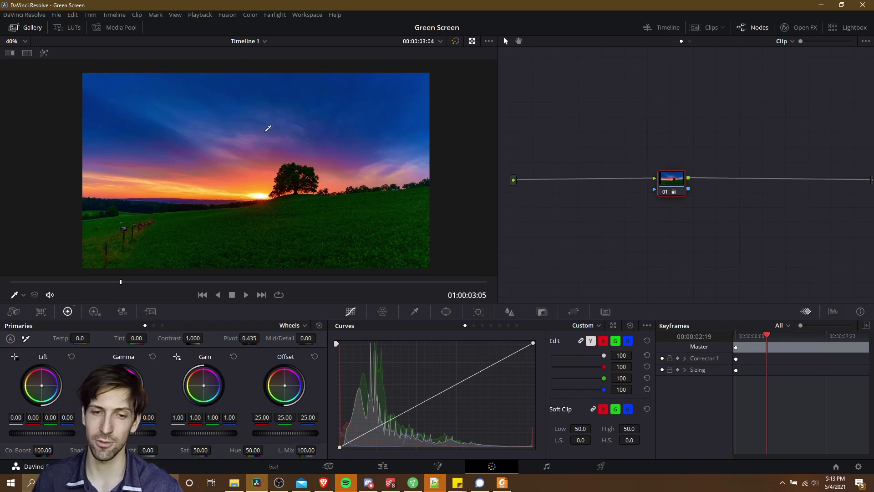
drag(254, 163, 254, 158)
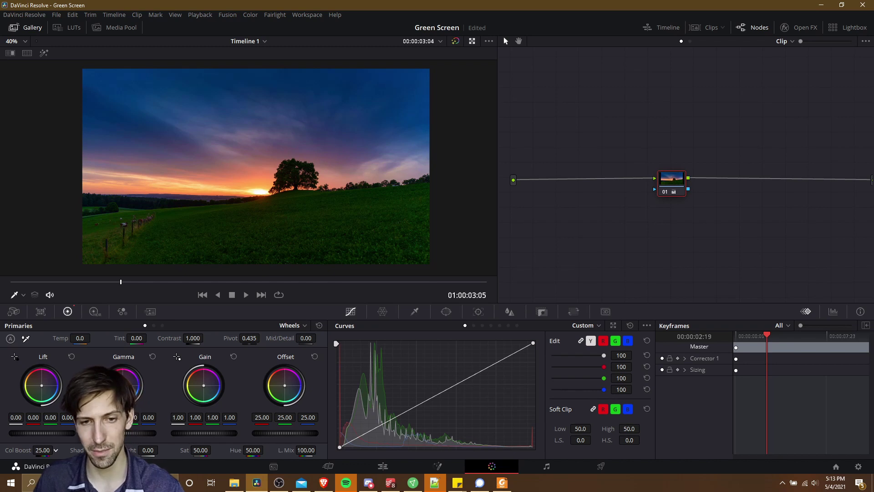
drag(351, 124, 322, 123)
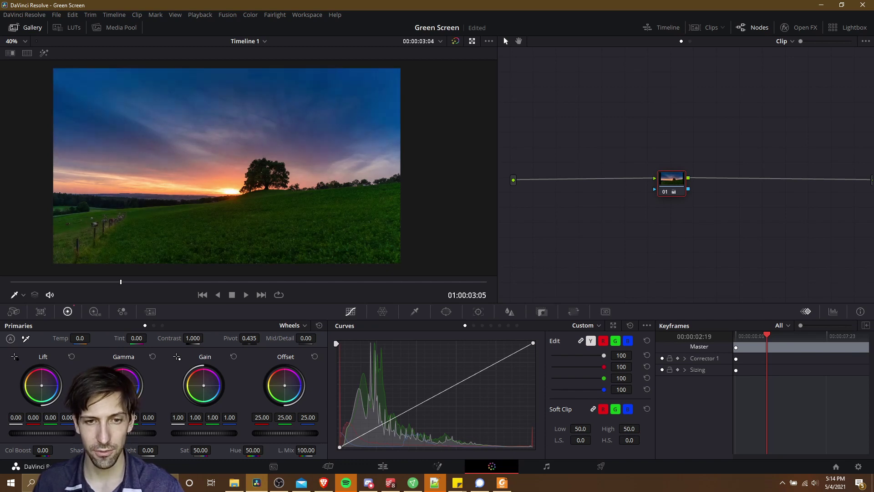
key(ctrl+z)
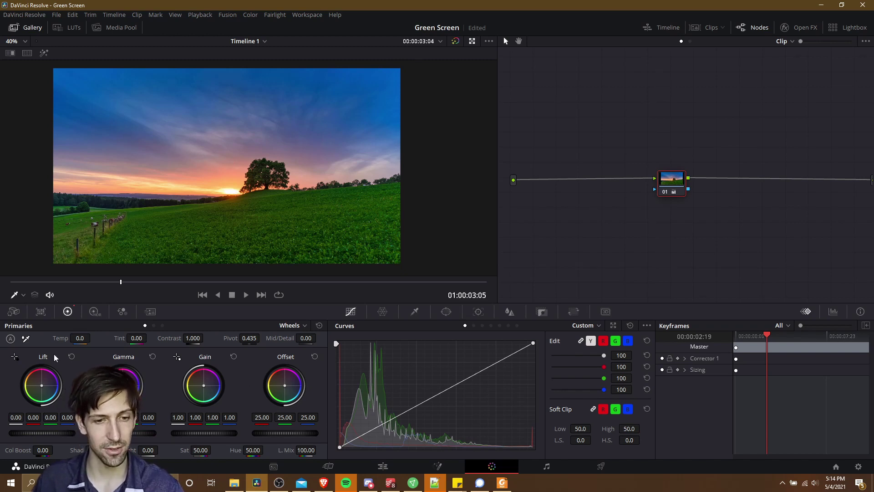
click(319, 326)
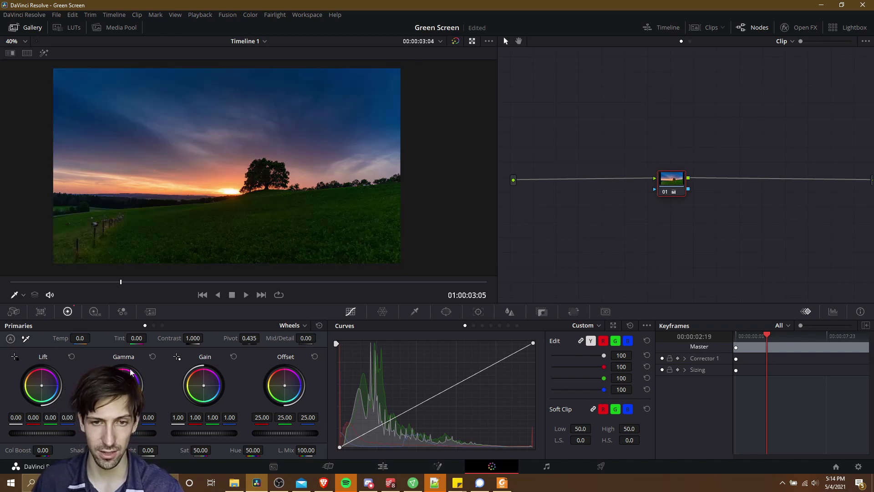
Compare the master lift at 0.12 with raised shadows, resetting the lift wheel in between, and save the project.
drag(17, 419, 34, 419)
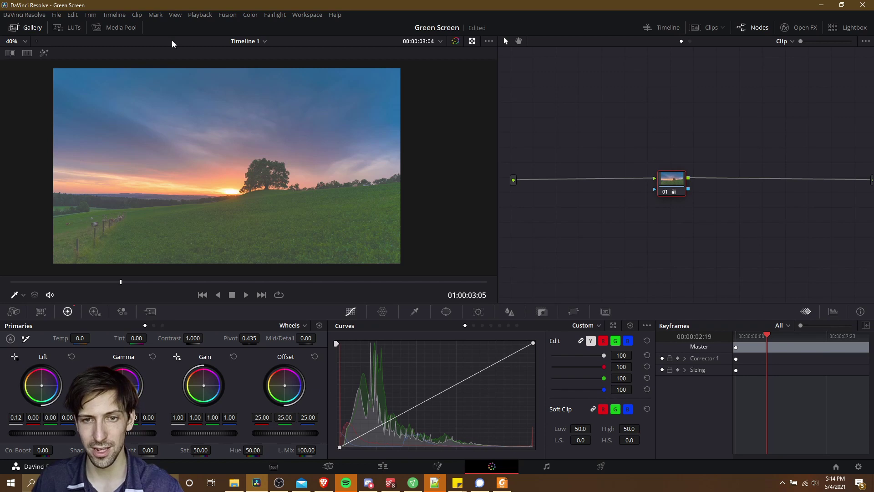
click(72, 356)
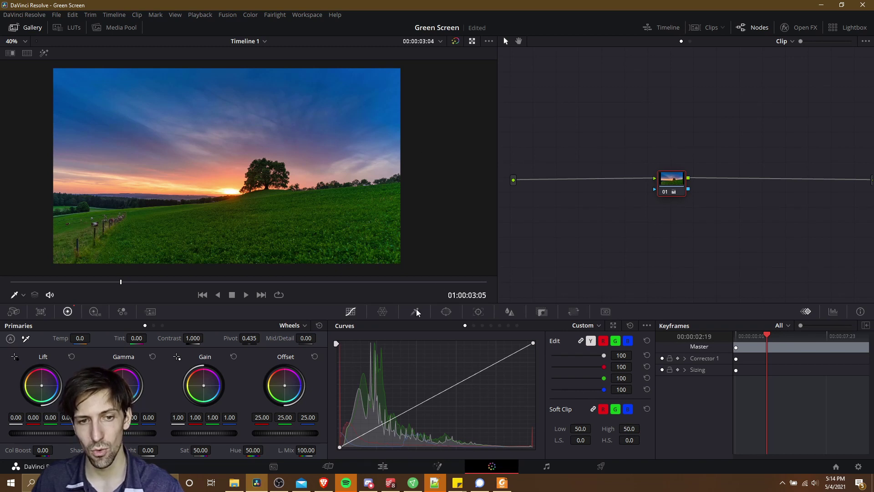
key(ctrl+z)
key(ctrl+shift+z)
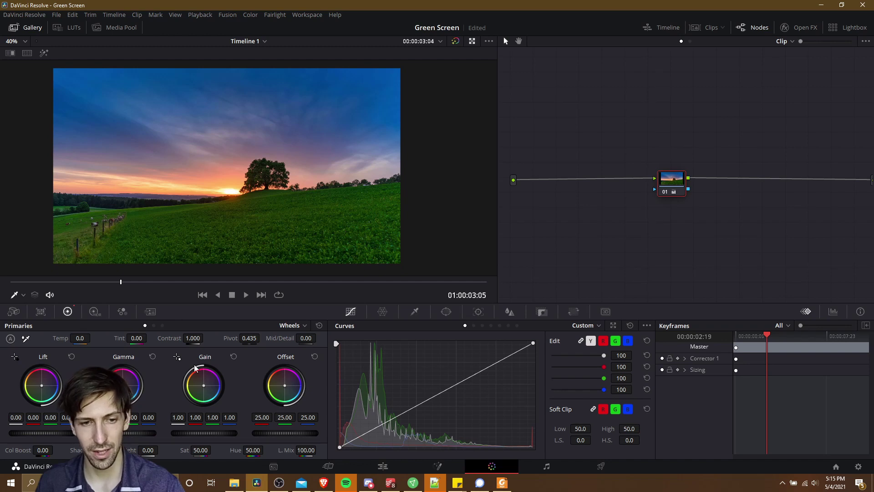
key(ctrl+s)
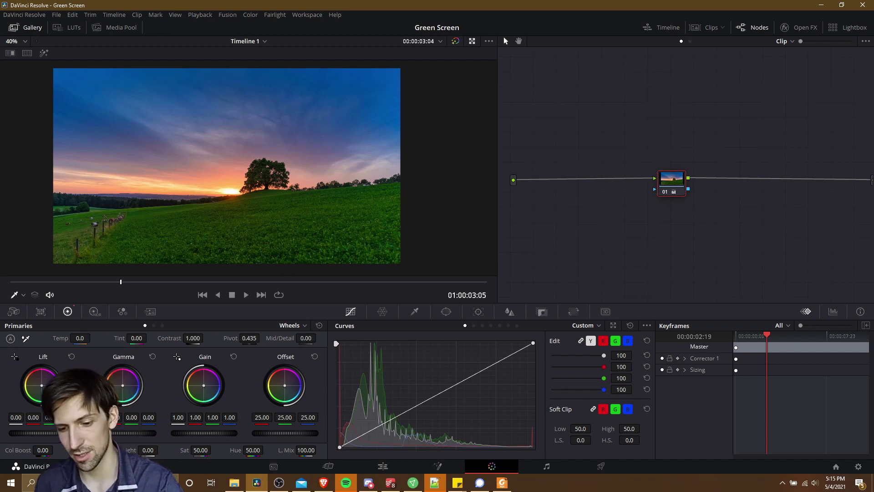
Undo the shadows adjustment, try the master lift at 0.10, and reset the lift wheel.
key(ctrl+z)
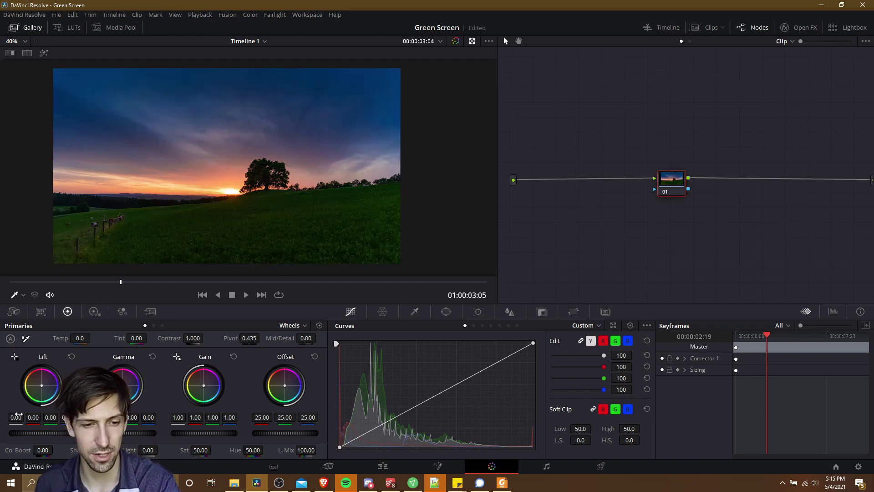
drag(16, 417, 11, 417)
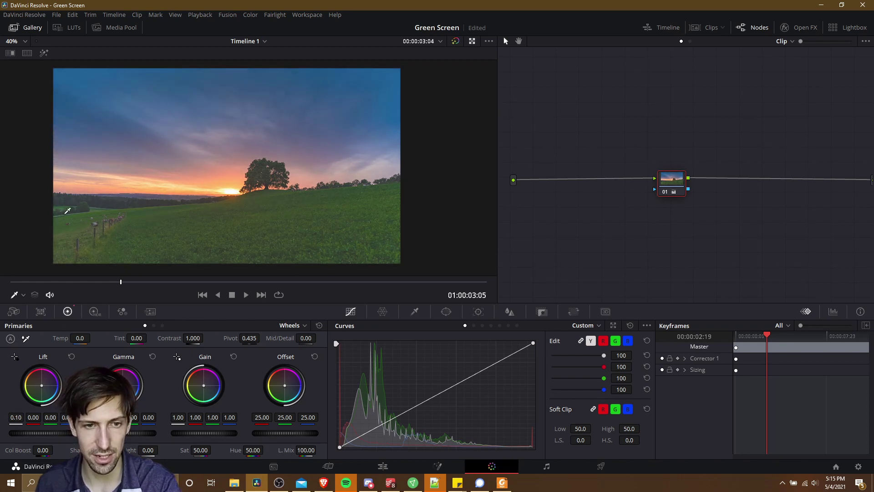
click(71, 357)
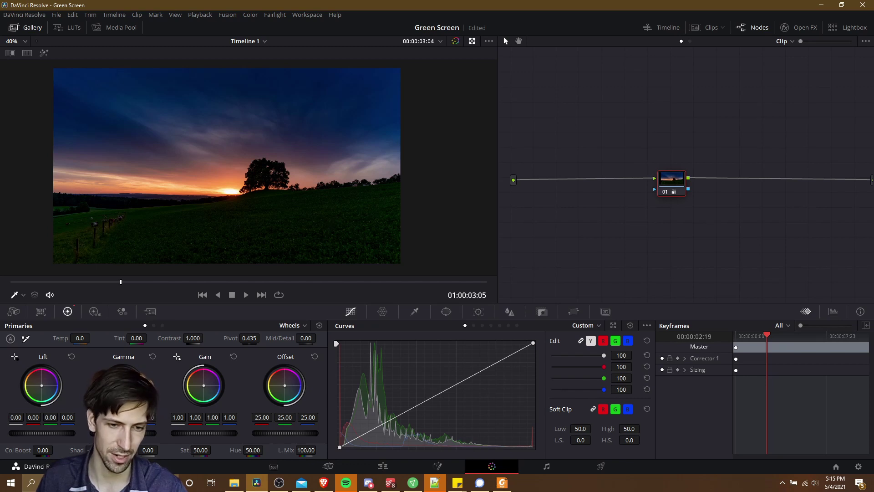
Lower the shadows and compare the result with the ungraded clip by bypassing and restoring the grade.
mouse_move(95, 450)
mouse_down()
mouse_move(118, 450)
mouse_move(93, 449)
mouse_up()
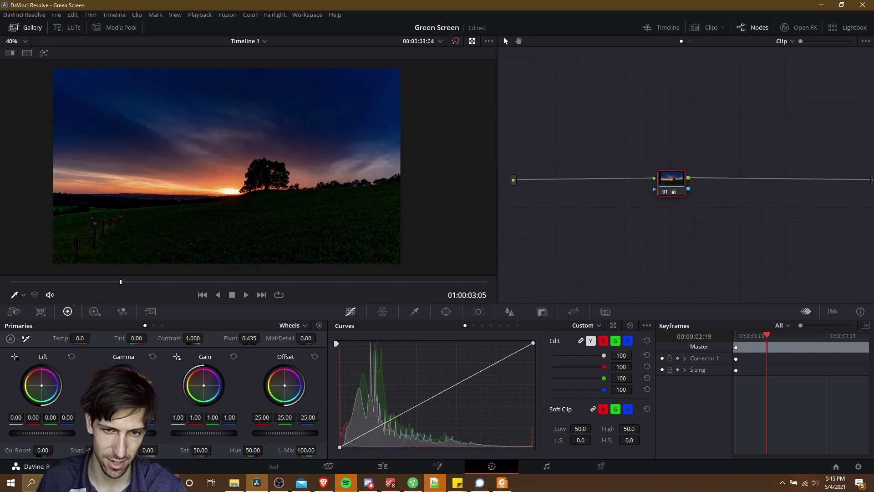
key(shift+d)
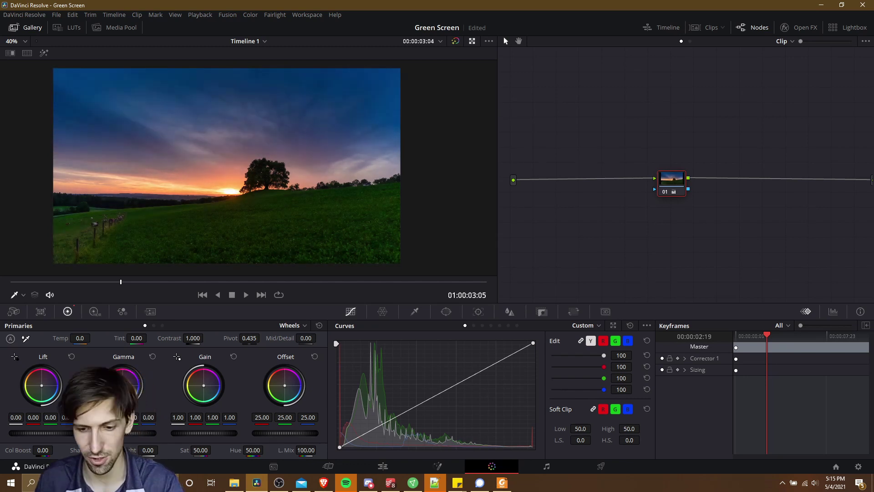
key(shift+d)
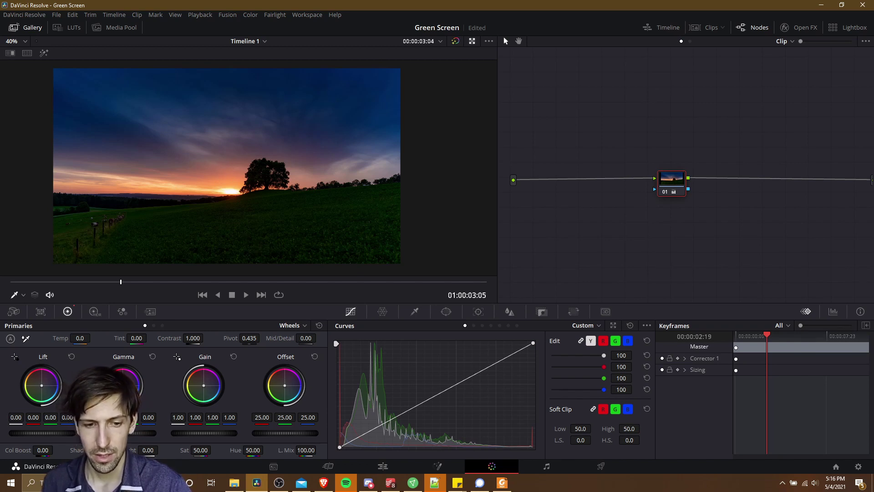
Try the highlights at 100 and at -100, return them to zero, and readjust the shadows.
drag(148, 449, 161, 449)
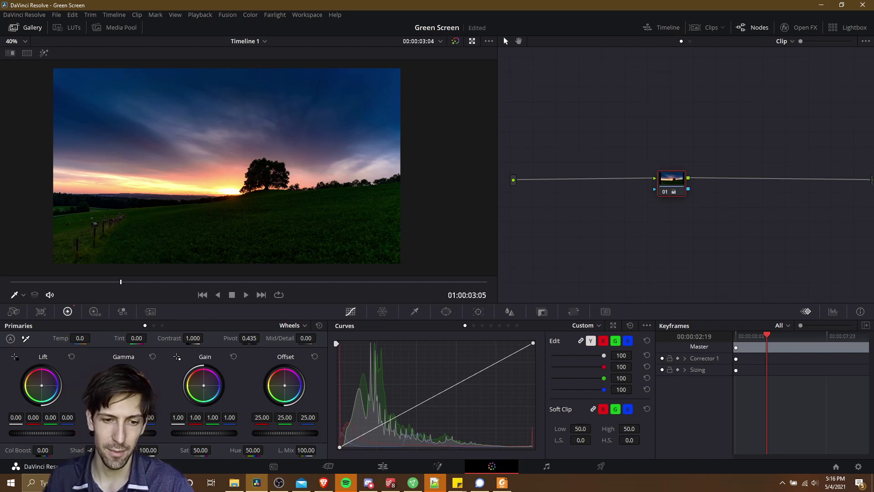
drag(167, 450, 149, 450)
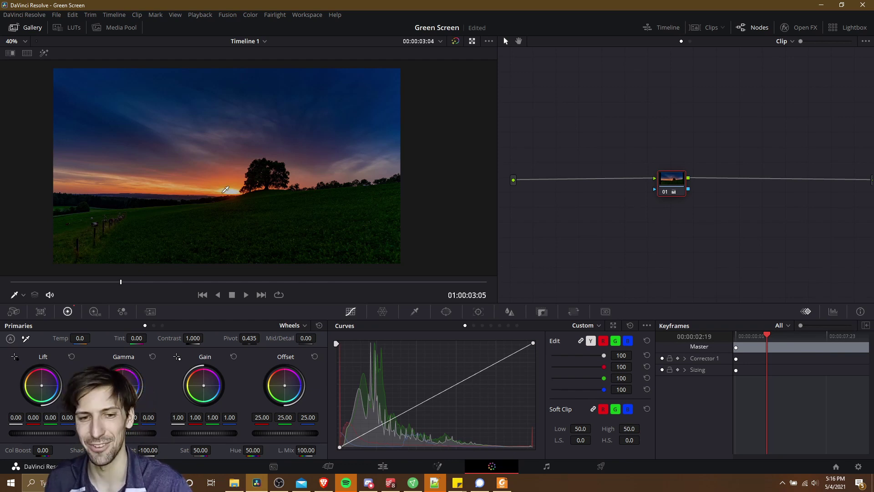
drag(147, 450, 158, 450)
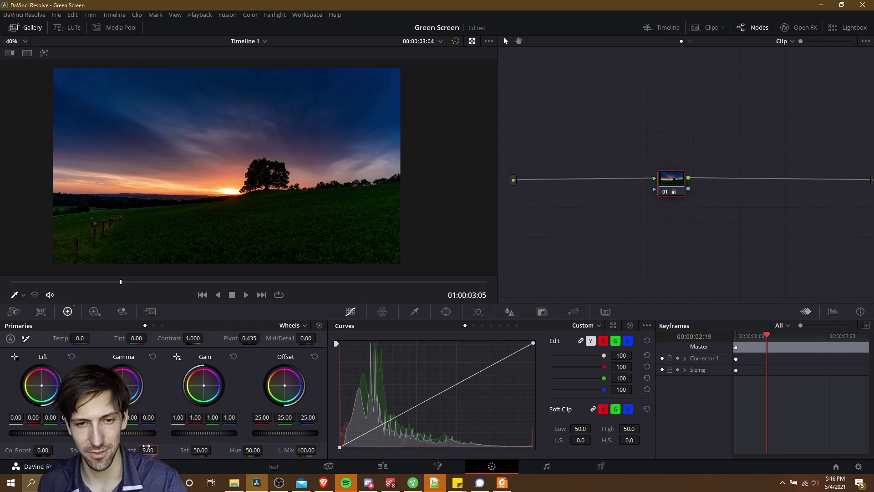
drag(95, 449, 139, 449)
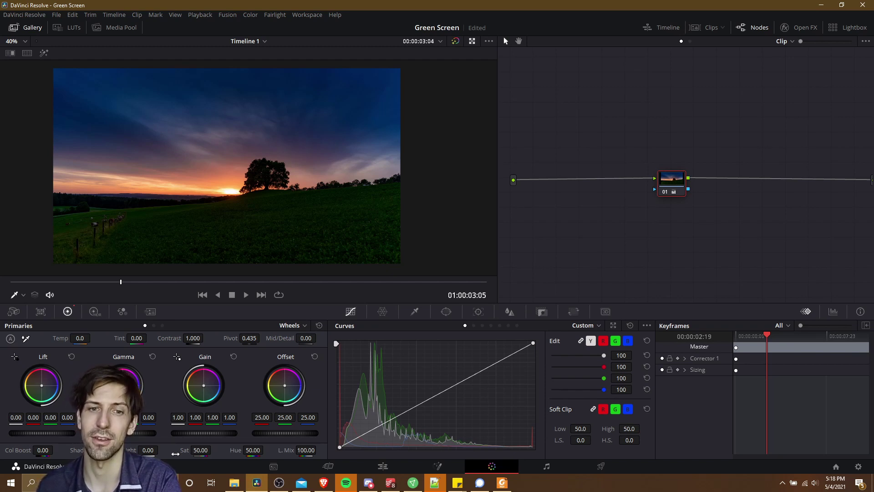
Compare a color boost of 100 with a saturation of 100 twice, resetting all primaries after each test.
drag(43, 450, 55, 449)
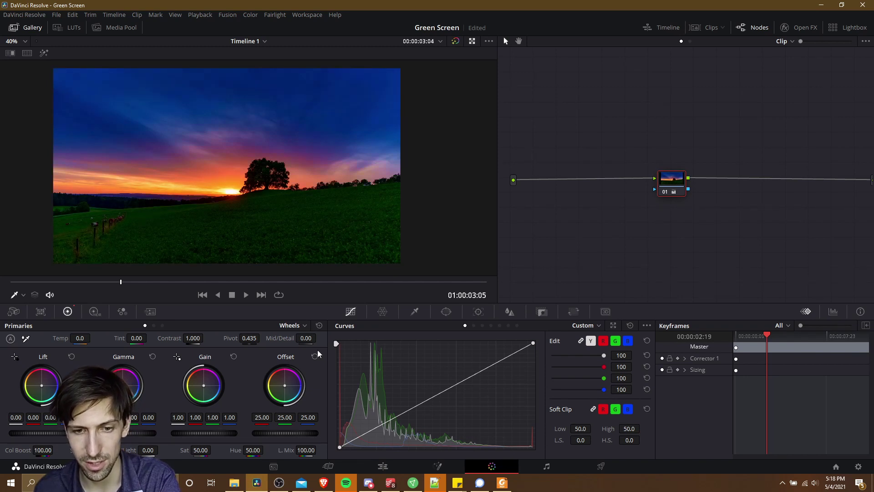
click(319, 324)
mouse_move(200, 449)
mouse_down()
mouse_move(214, 450)
mouse_move(201, 449)
mouse_up()
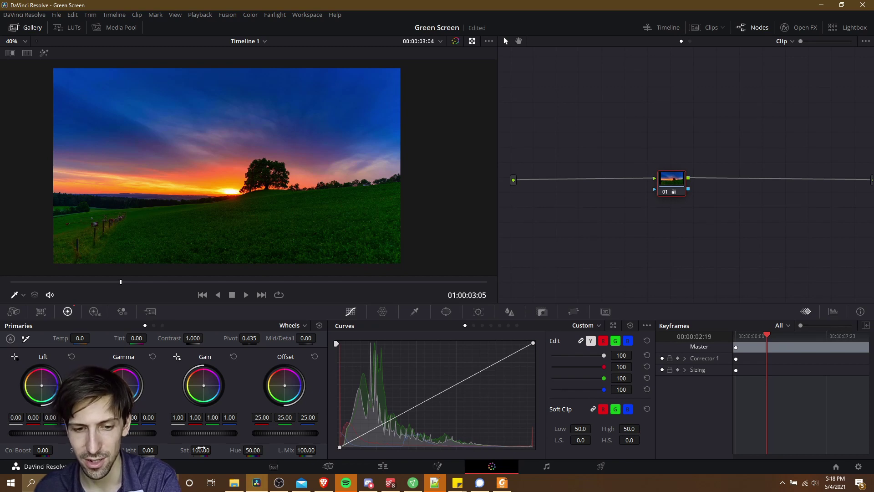
click(319, 324)
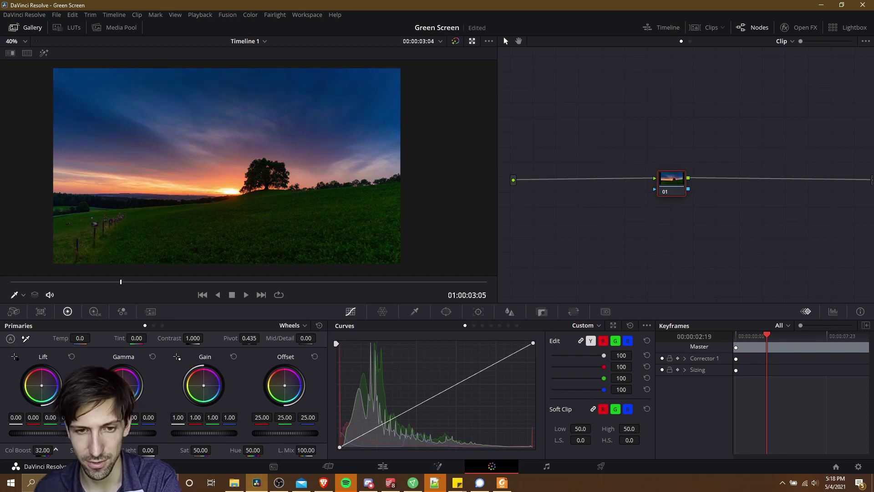
drag(55, 449, 79, 450)
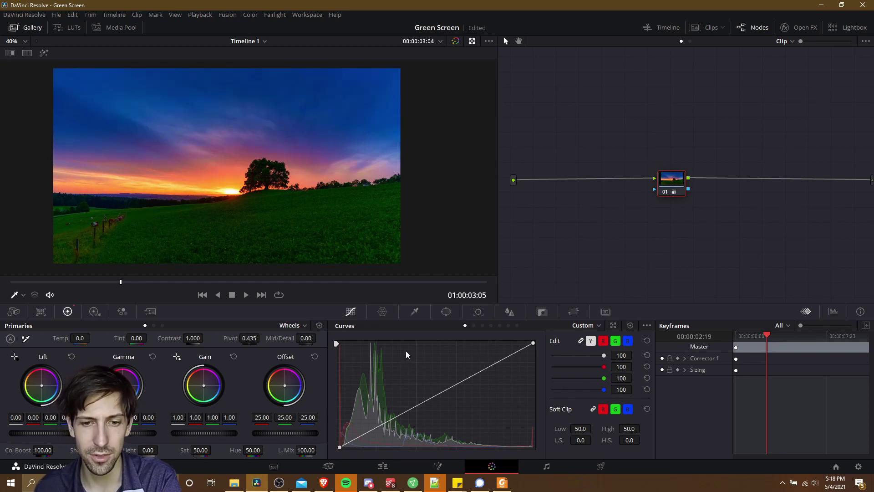
click(319, 325)
drag(201, 450, 213, 450)
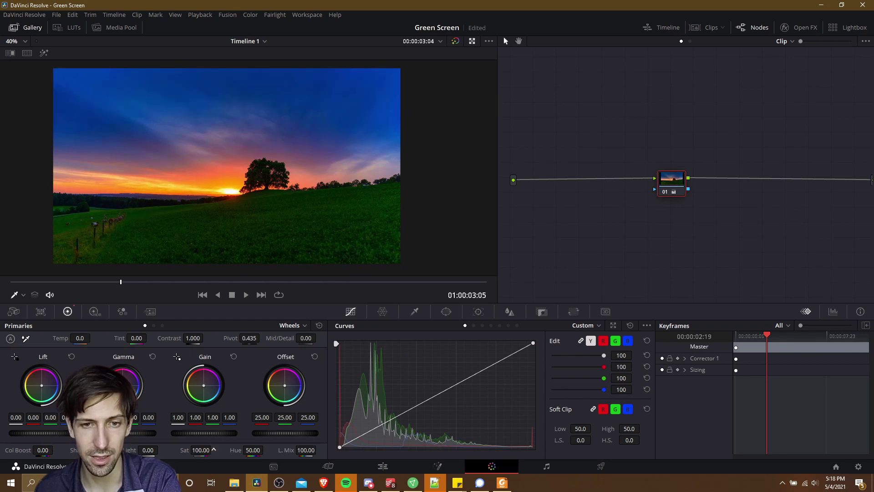
click(320, 324)
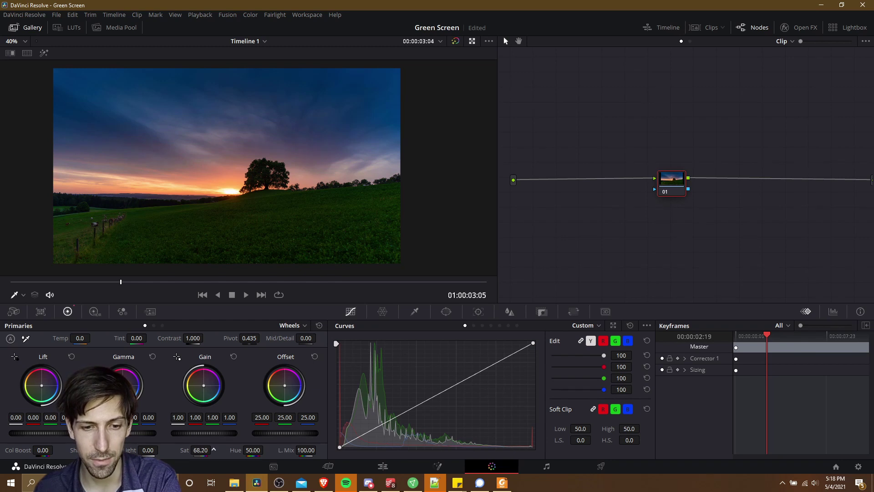
Try saturation 100 combined with color boost 100, and saturation 56.80 with color boost 49.50, resetting the primaries after each.
drag(203, 450, 195, 450)
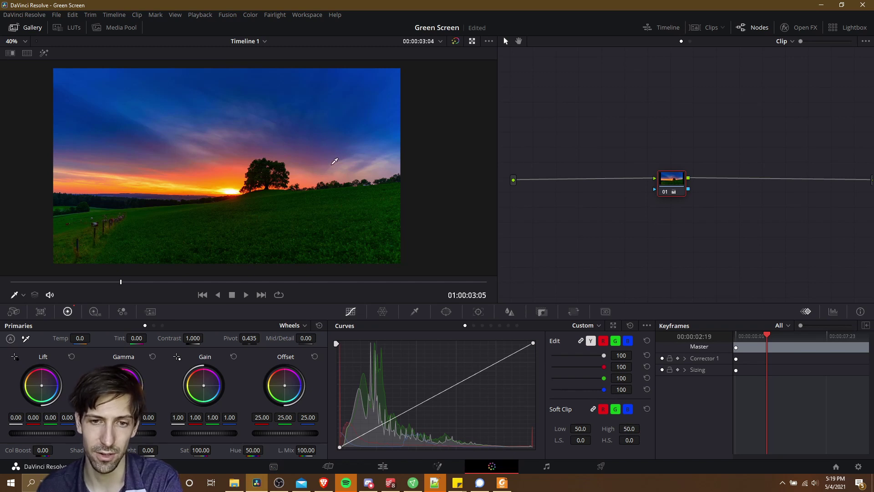
key(ctrl+s)
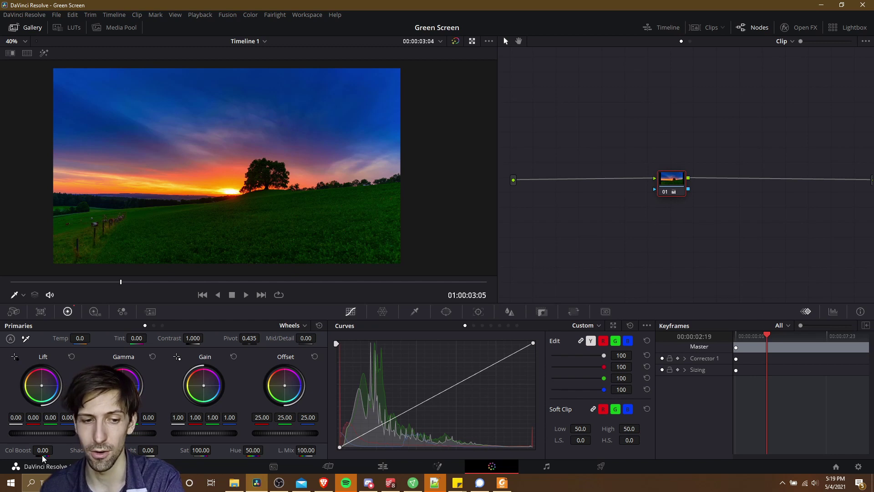
drag(41, 448, 86, 447)
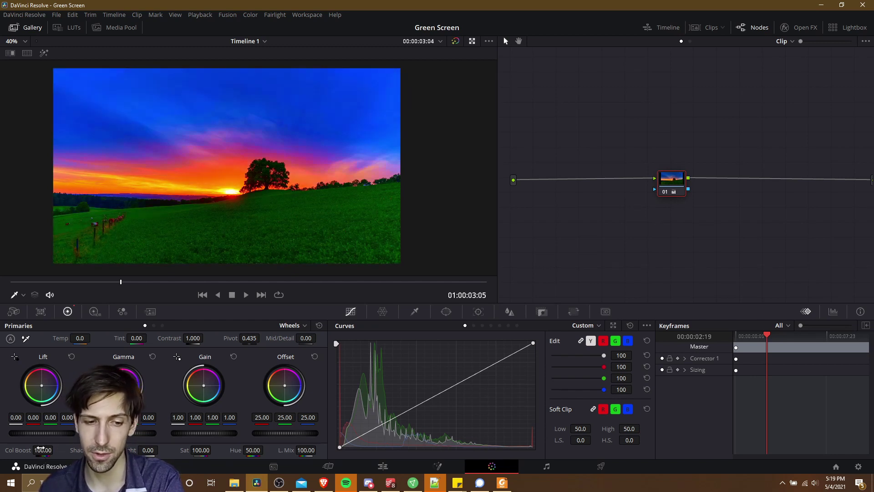
click(318, 325)
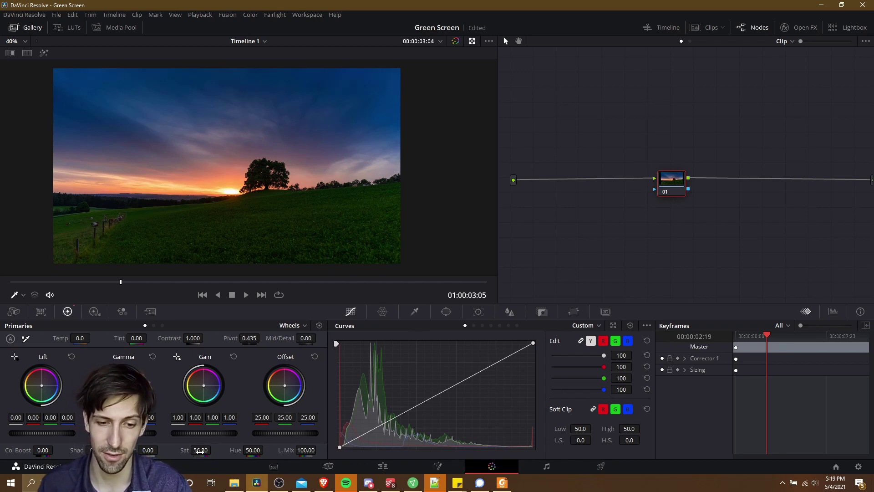
drag(40, 450, 341, 247)
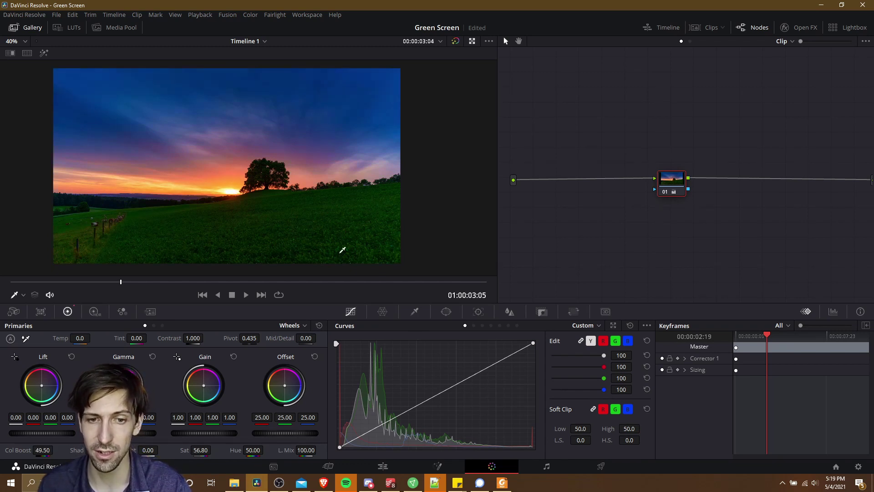
click(320, 325)
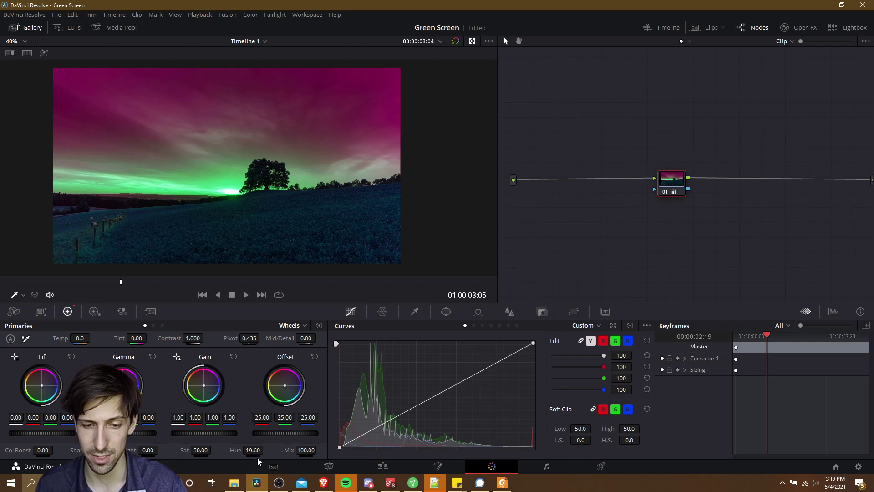
Try shifting the clip's hue to 19.60, 2.20 and 13.60.
drag(251, 457, 239, 457)
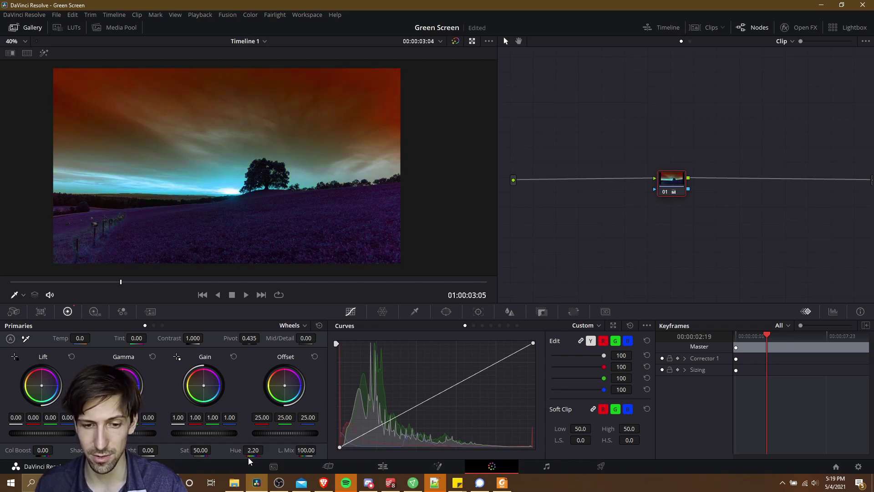
mouse_move(248, 457)
mouse_down()
mouse_move(237, 457)
mouse_move(254, 462)
mouse_up()
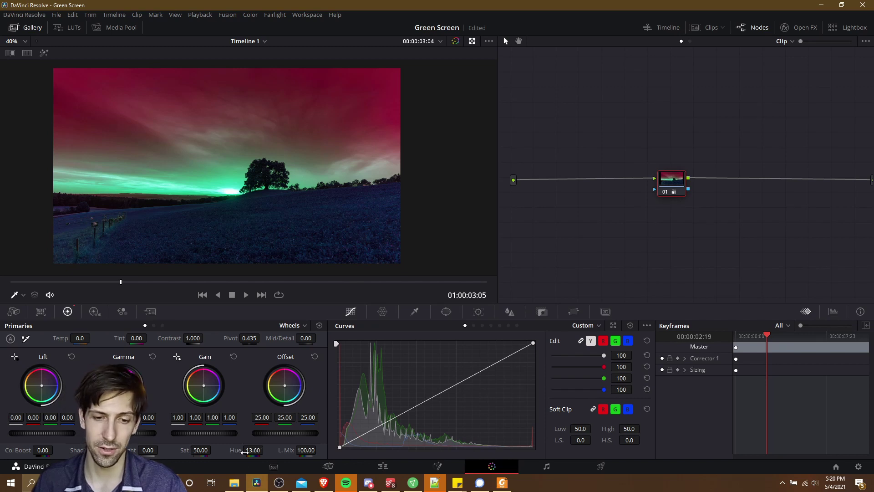
drag(255, 449, 253, 450)
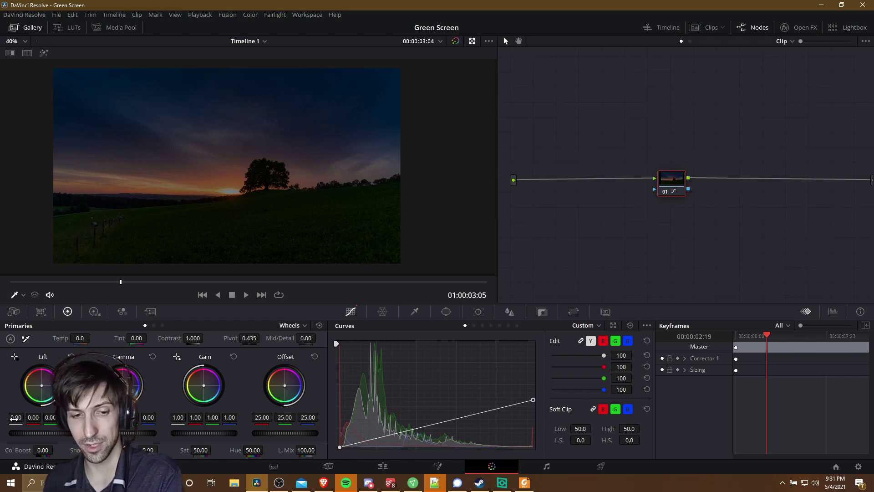
Raise the master lift of node 01 to 0.10.
drag(16, 417, 22, 417)
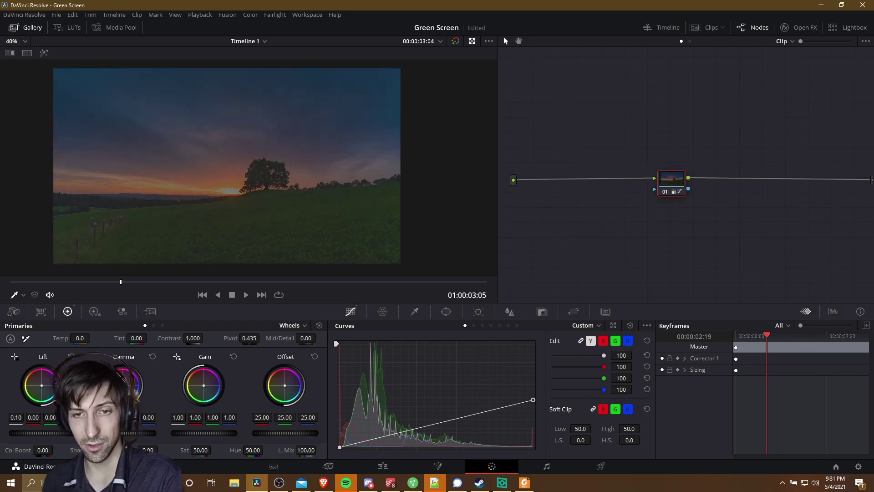
Try a master gain of 1.33 on node 01 and reset the gain, gamma and lift.
drag(177, 417, 190, 417)
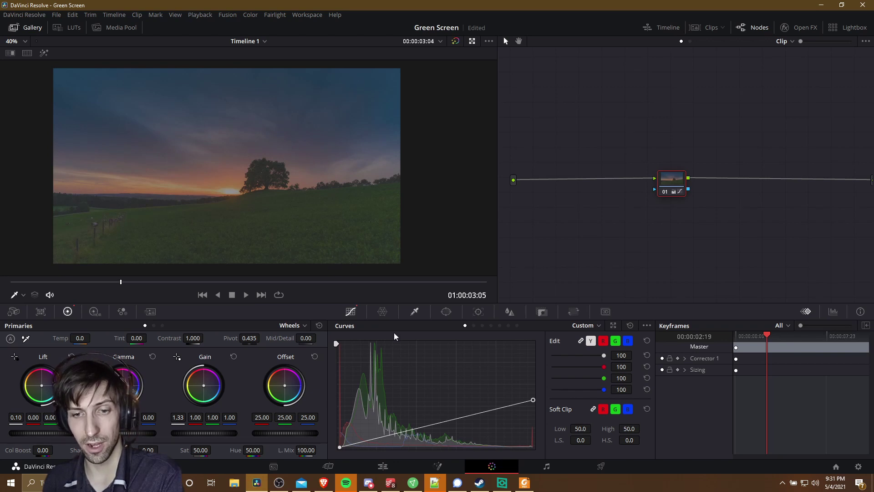
click(233, 357)
click(151, 357)
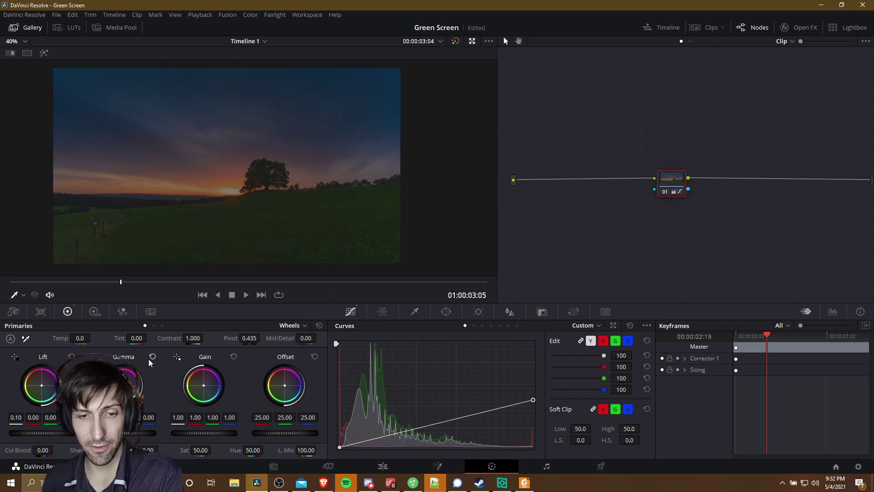
click(71, 357)
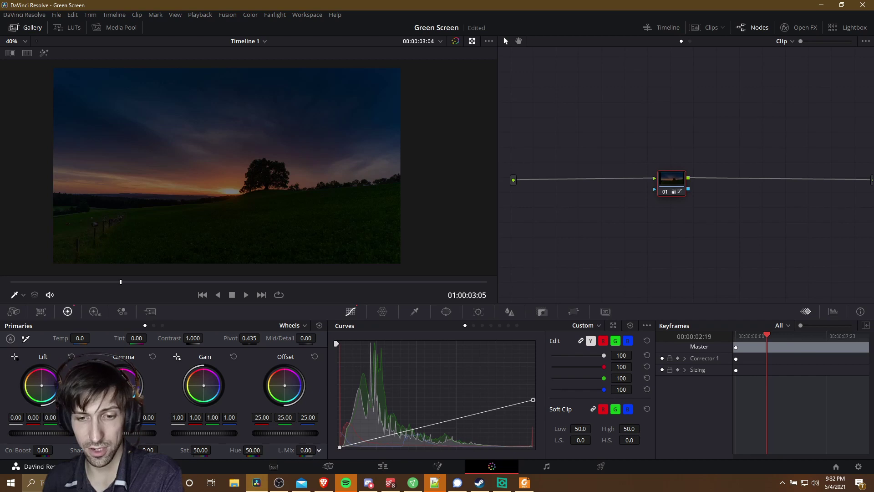
With luminance mix at 0, try a master lift of 0.07 and a master gain of 1.42.
drag(14, 417, 36, 416)
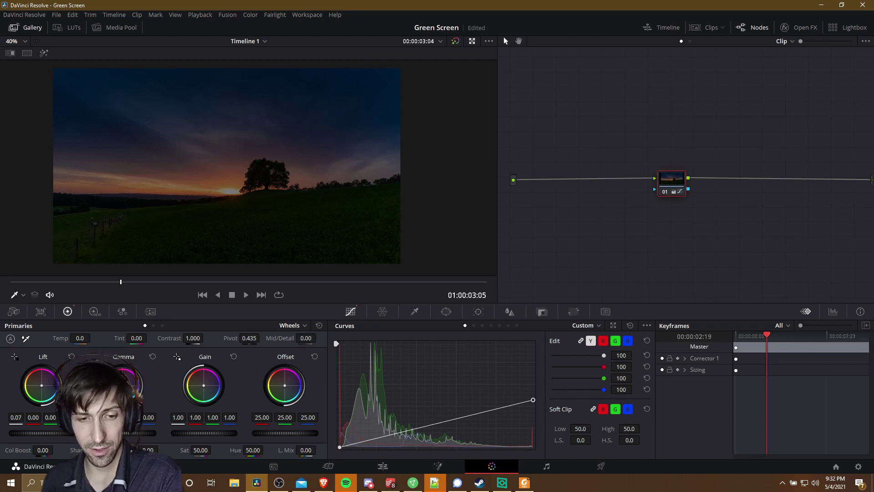
drag(178, 417, 228, 417)
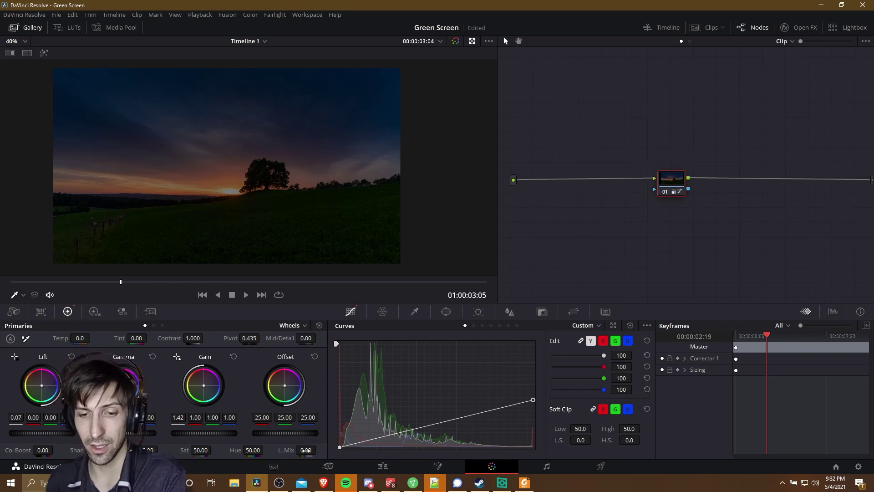
key(ctrl+z)
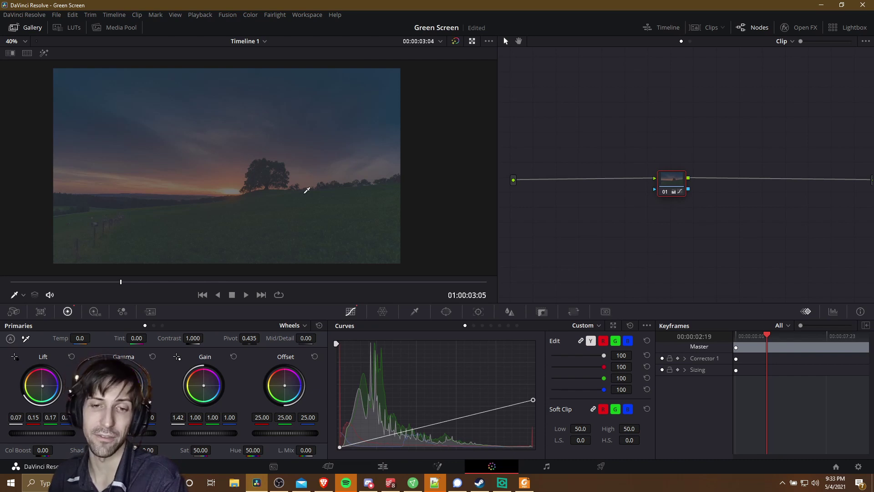
Compare luminance mix 100 at a master lift of 0.00 with luminance mix 67.20 at a master lift of 0.04.
double_click(305, 451)
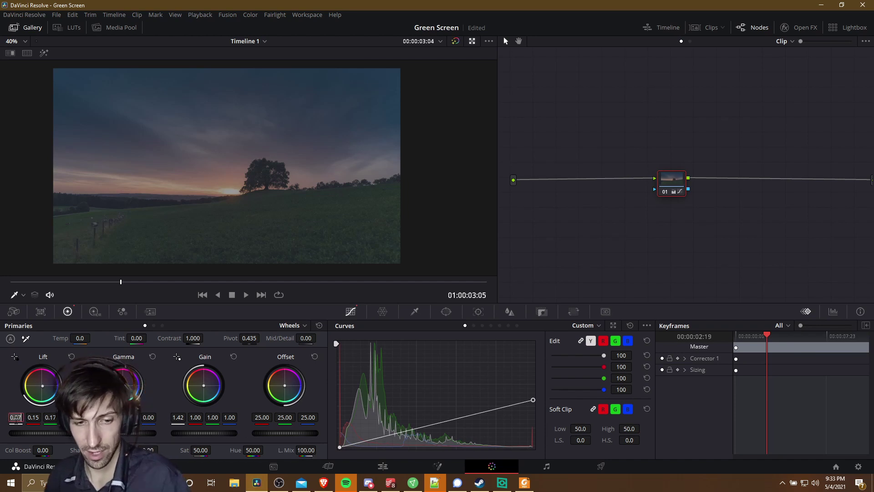
double_click(20, 416)
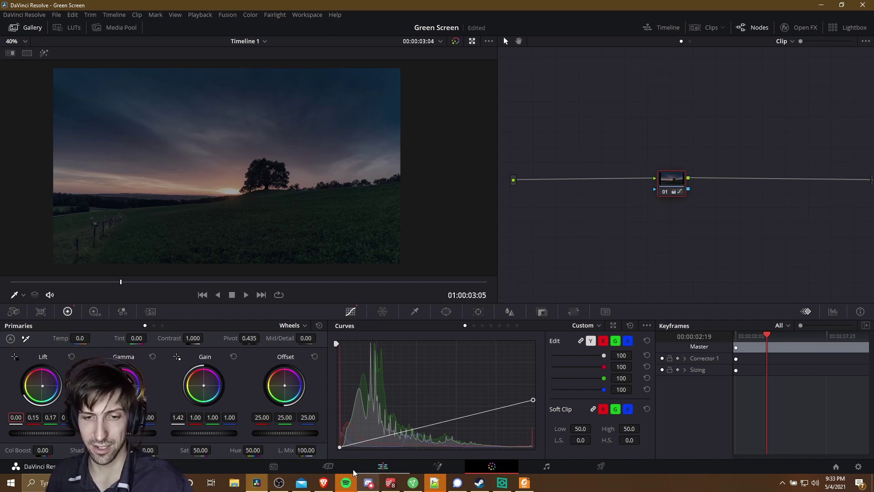
drag(305, 450, 290, 450)
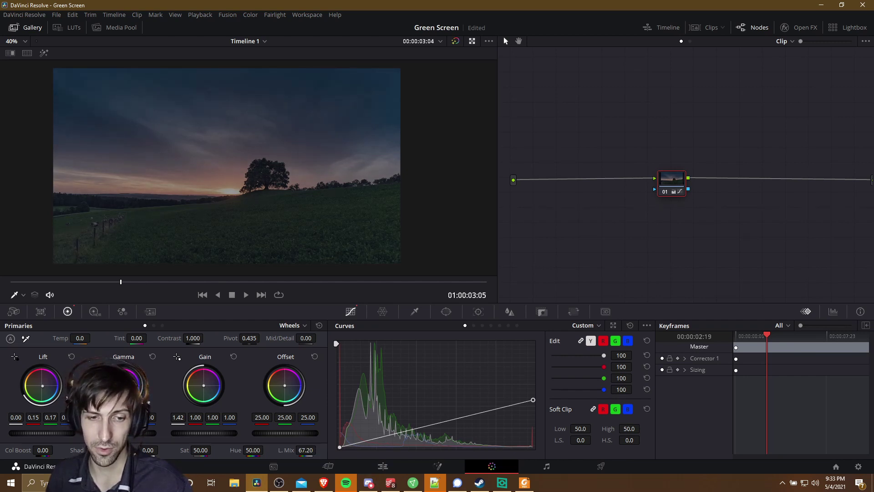
drag(16, 417, 23, 417)
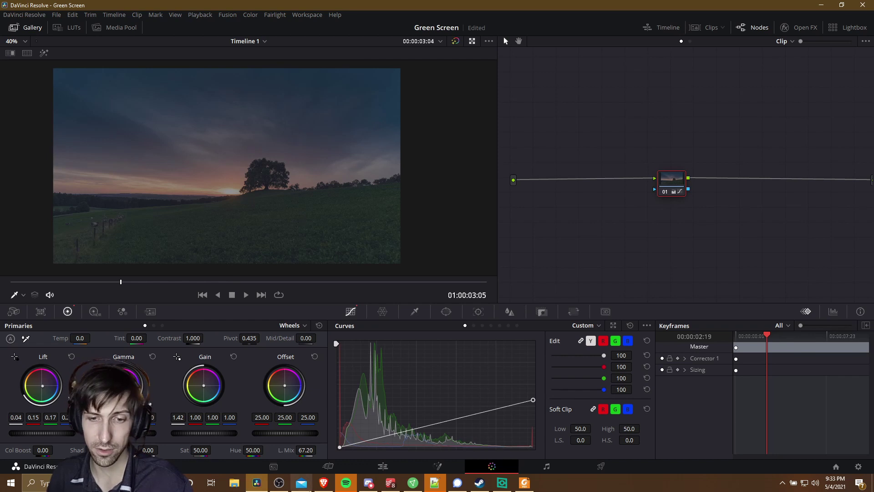
drag(314, 450, 316, 449)
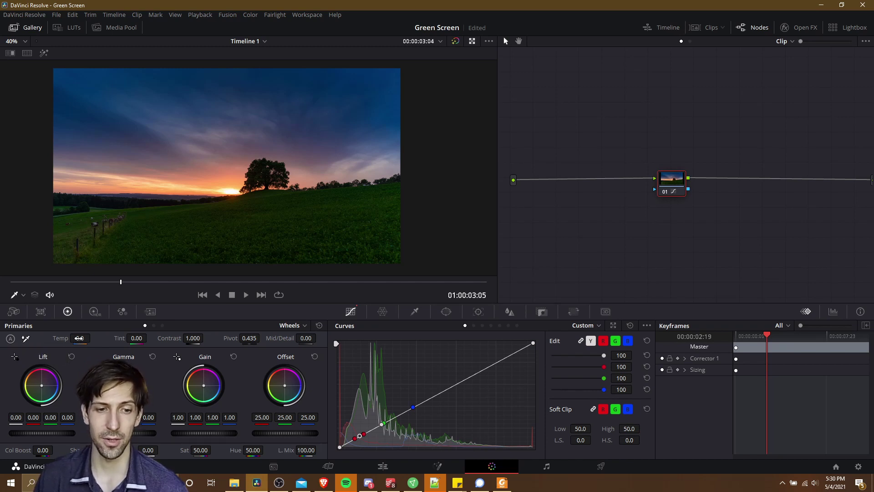
Try the white balance picker on the sky beside the tree, the dark blue upper sky and the sky above the sunset glow.
click(27, 337)
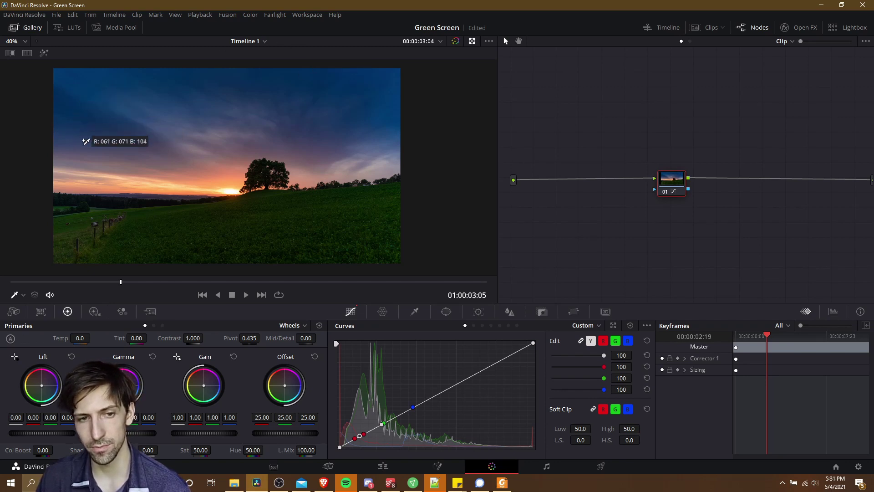
click(321, 153)
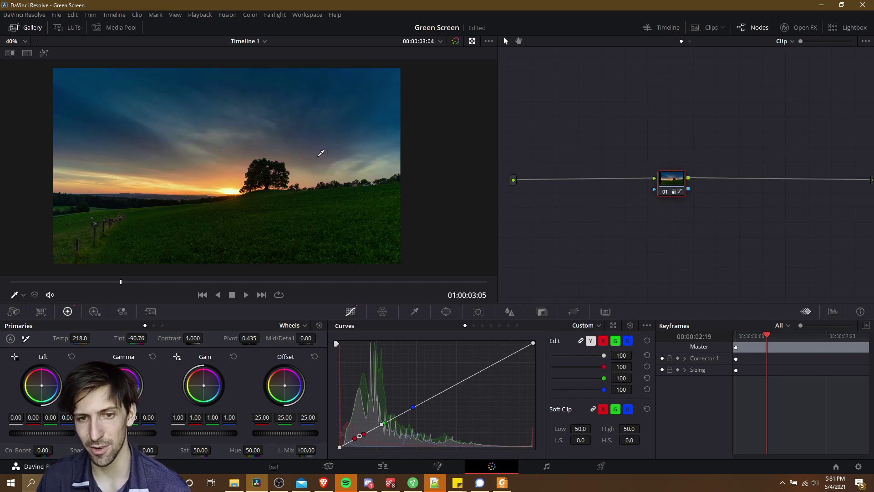
click(26, 339)
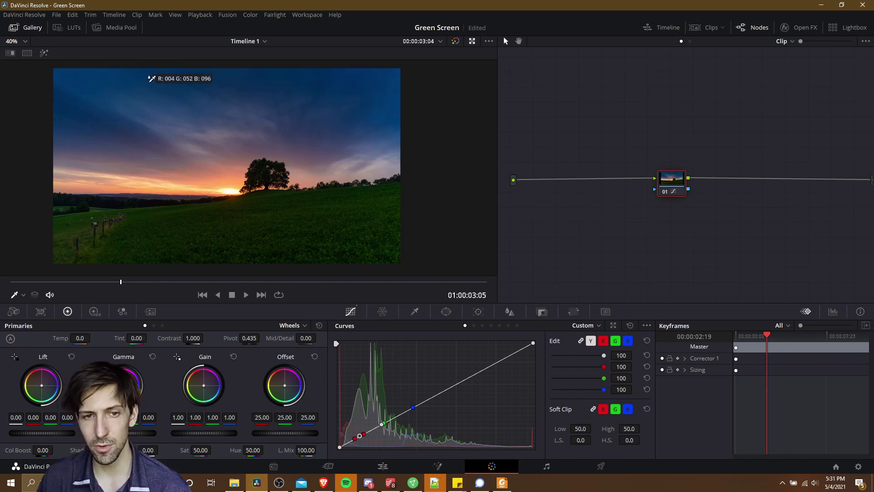
click(169, 83)
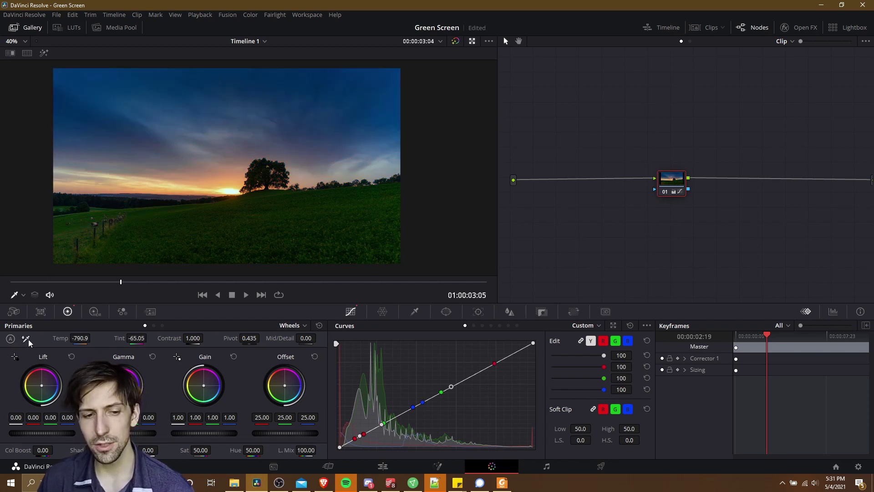
click(27, 339)
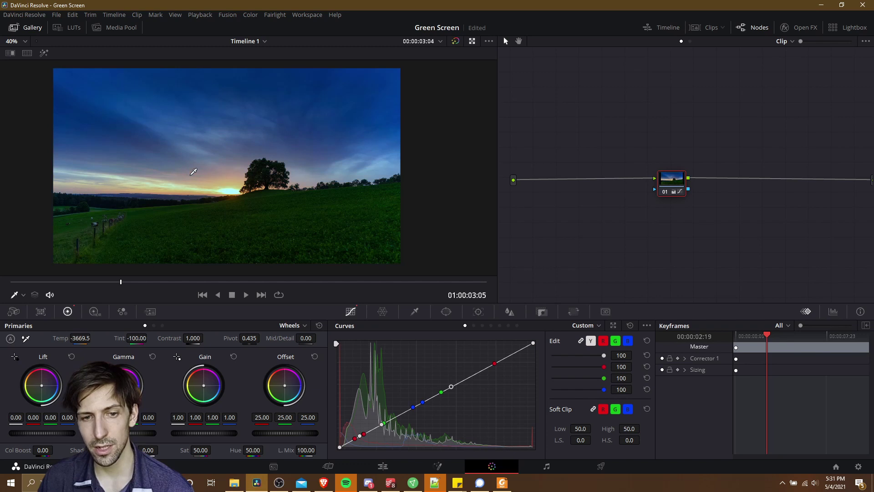
click(195, 160)
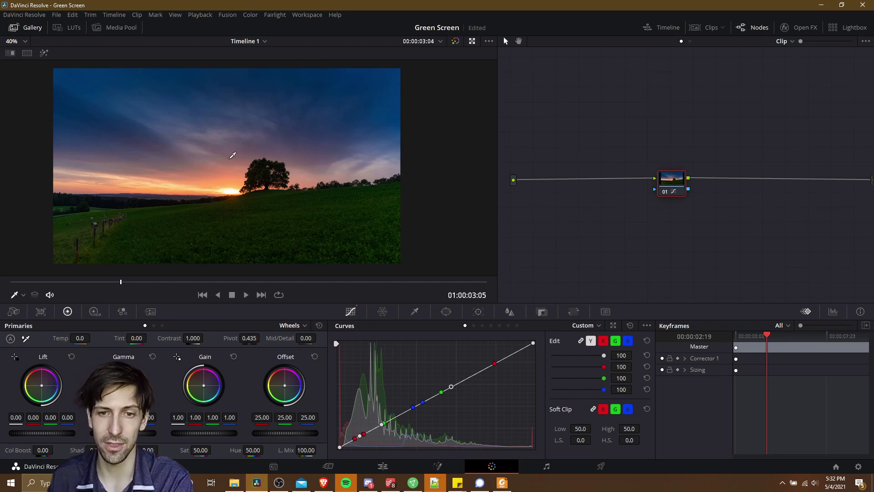
Try picking the white point from the sun on the horizon and from the pale cloud right of the tree, resetting the gain.
click(174, 358)
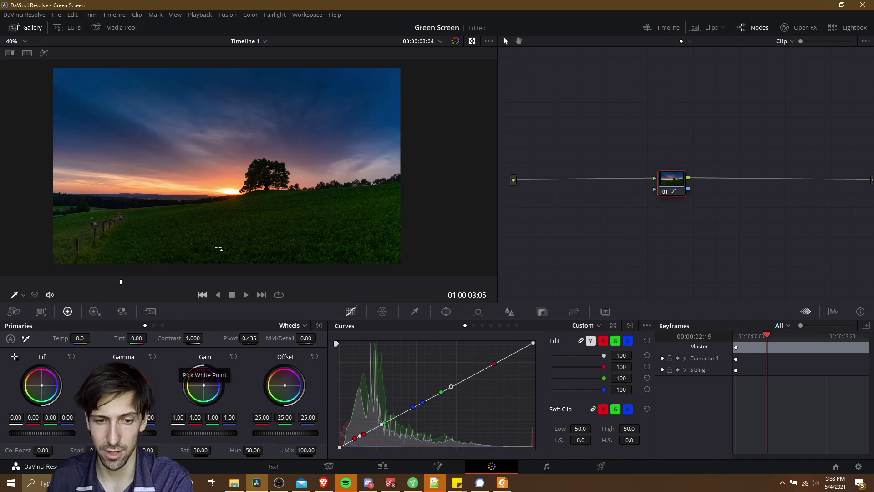
click(232, 191)
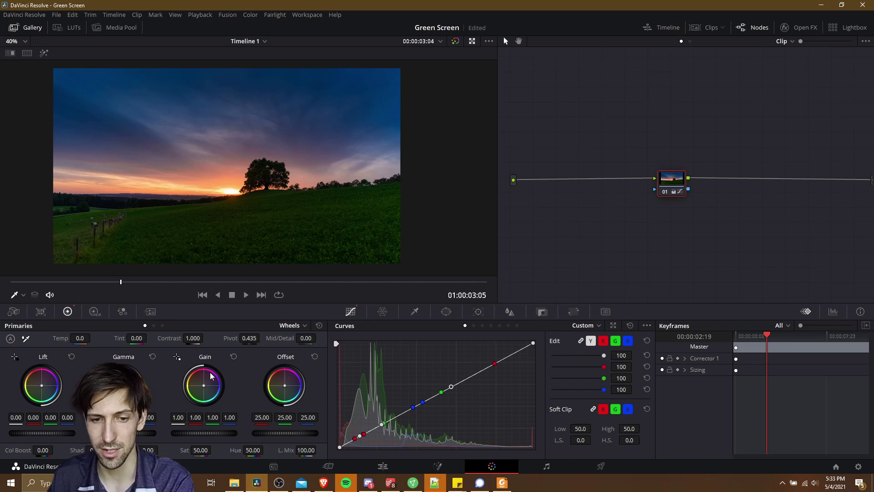
click(177, 357)
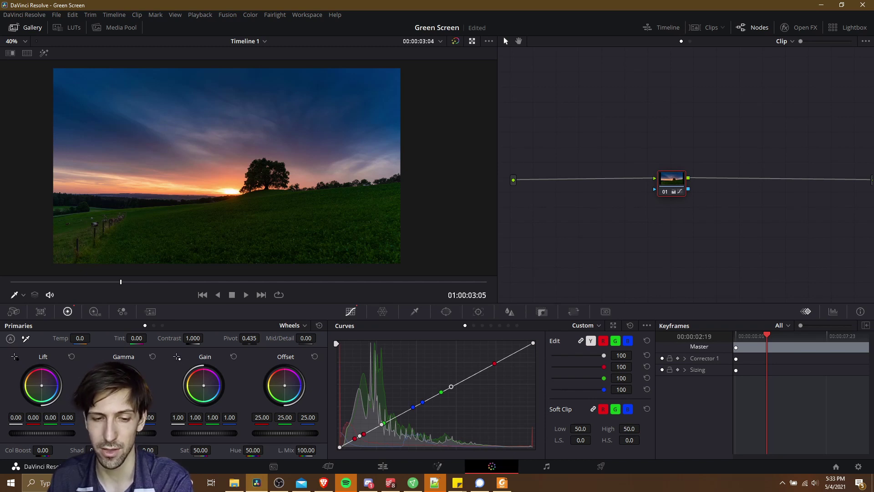
click(360, 158)
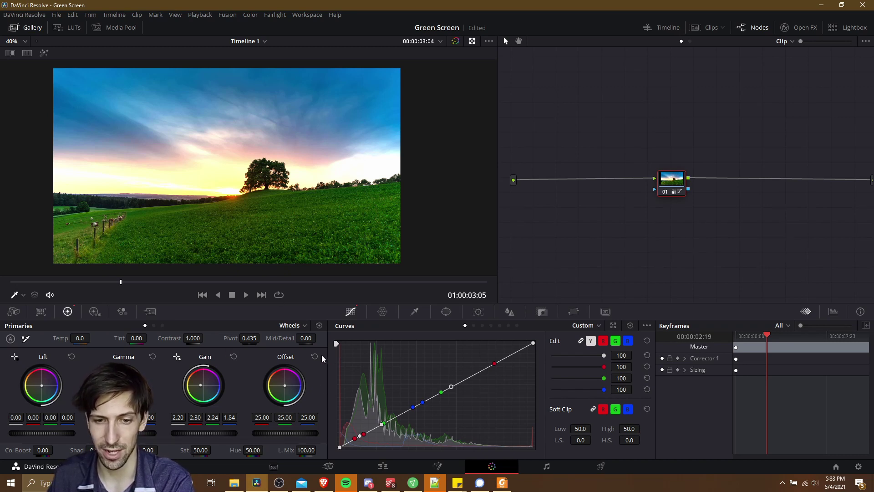
click(234, 356)
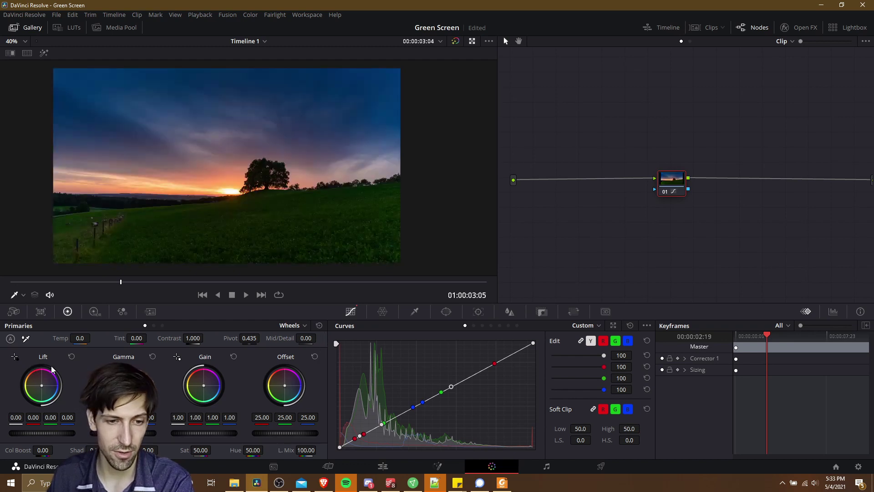
Try the black point picker twice, including on the grass below the tree, and reset the lift.
click(15, 356)
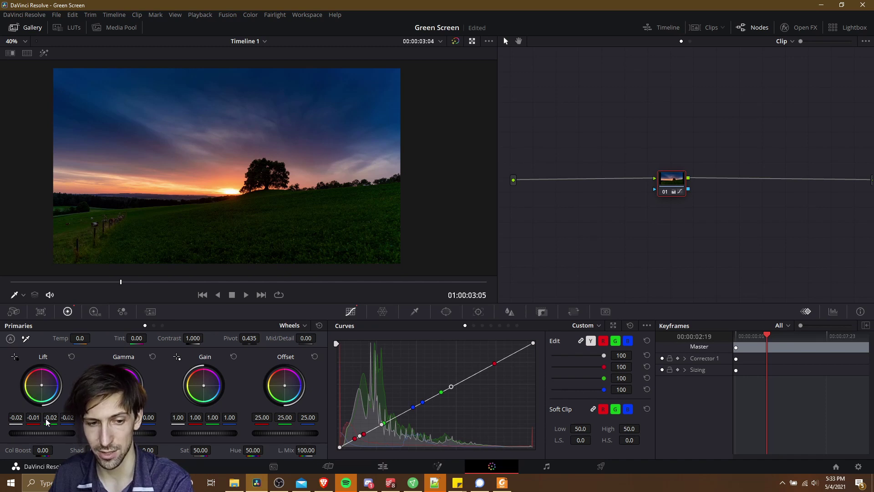
click(15, 357)
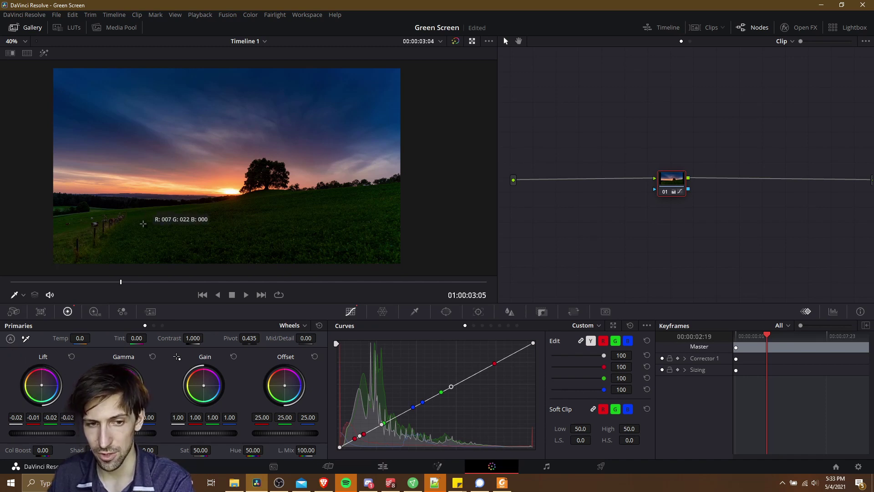
click(256, 231)
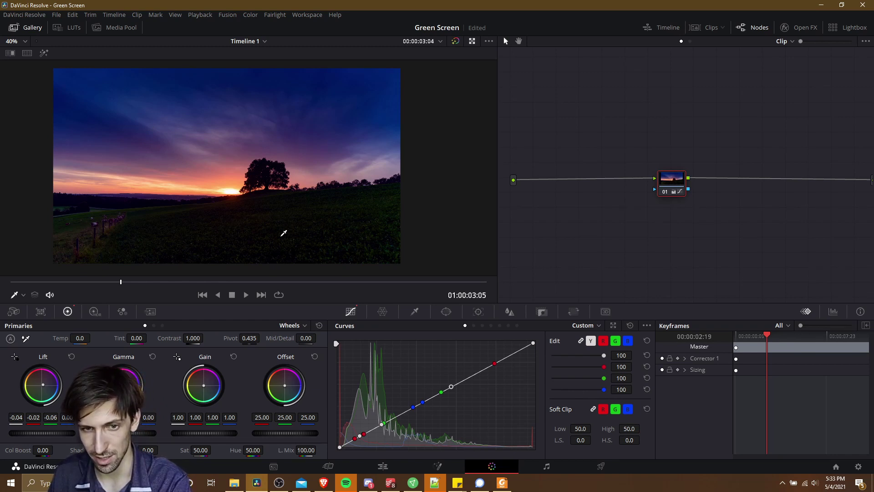
click(72, 356)
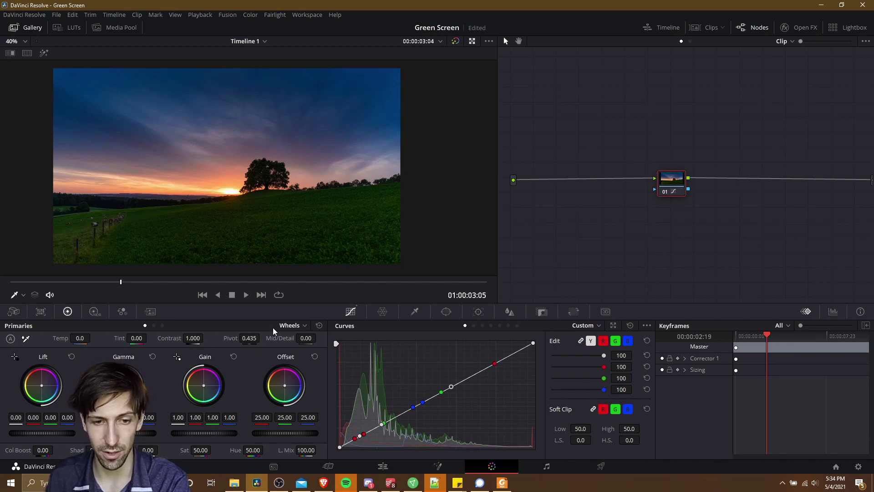
Try a master gain of 1.18 in Bars mode, reset it, and look at Log mode before returning to Wheels.
click(153, 326)
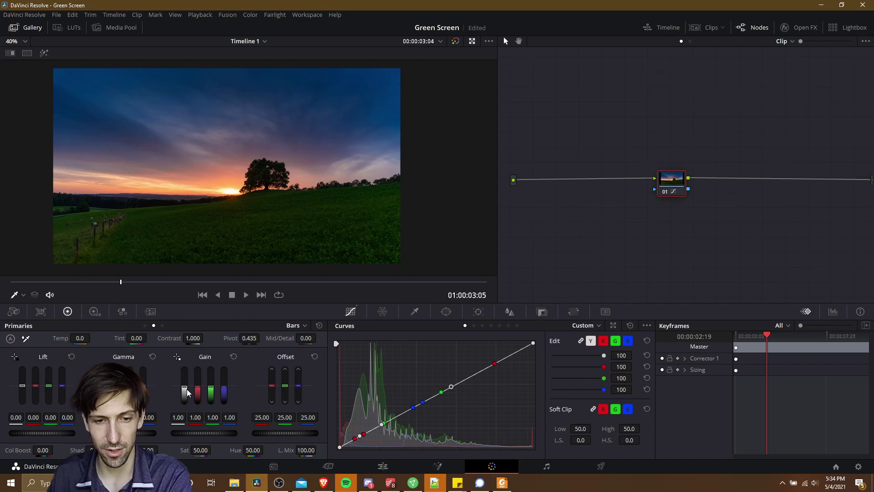
click(233, 356)
click(162, 326)
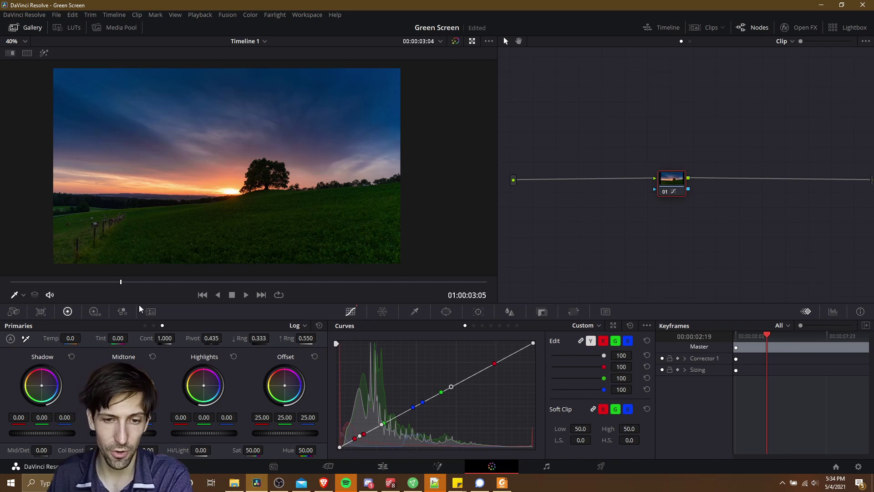
click(144, 326)
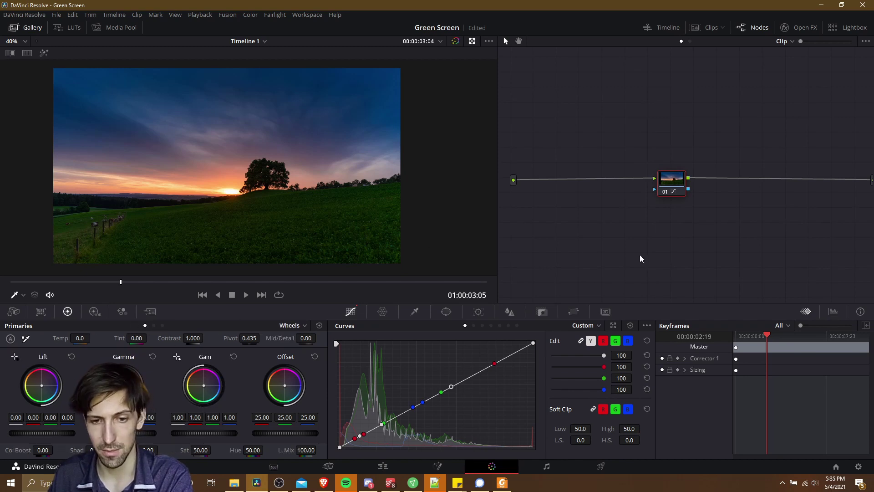